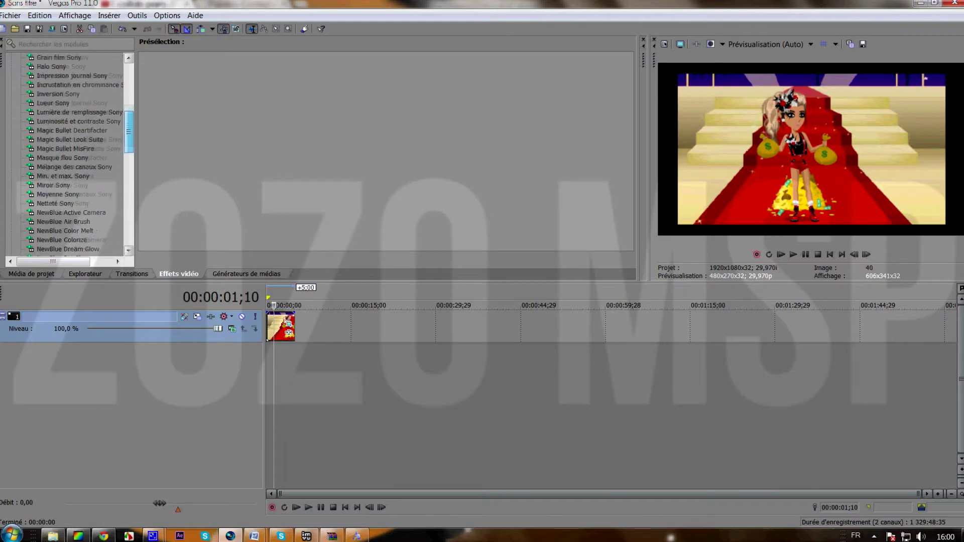
# Apply the Emporte-pièce Sony effect with the "Bon rectangle" preset to the picture clip on track 1
pyautogui.click(66, 203)
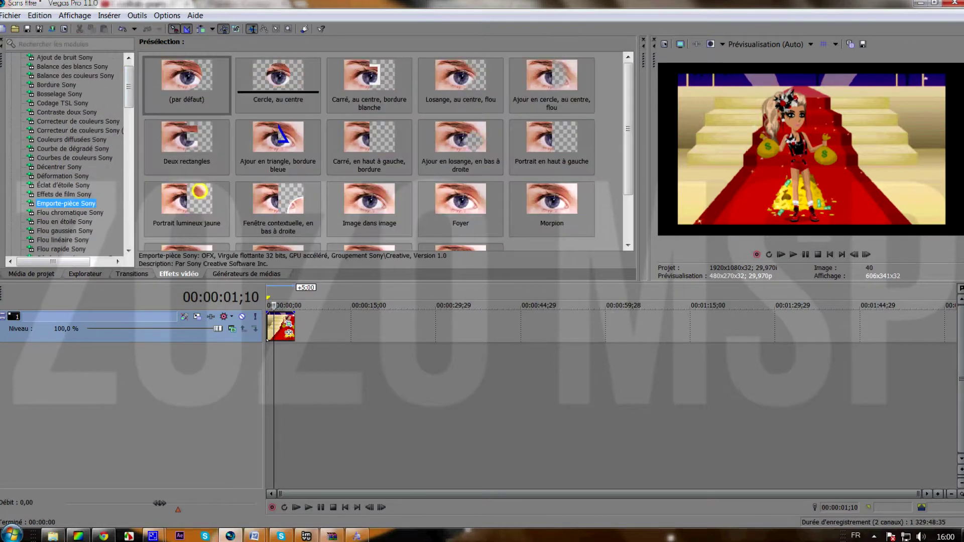
pyautogui.scroll(-3, 386, 150)
pyautogui.moveTo(186, 201); pyautogui.dragTo(280, 326)
pyautogui.click(76, 203)
pyautogui.moveTo(2, 323); pyautogui.dragTo(3, 228)
pyautogui.press('Return')
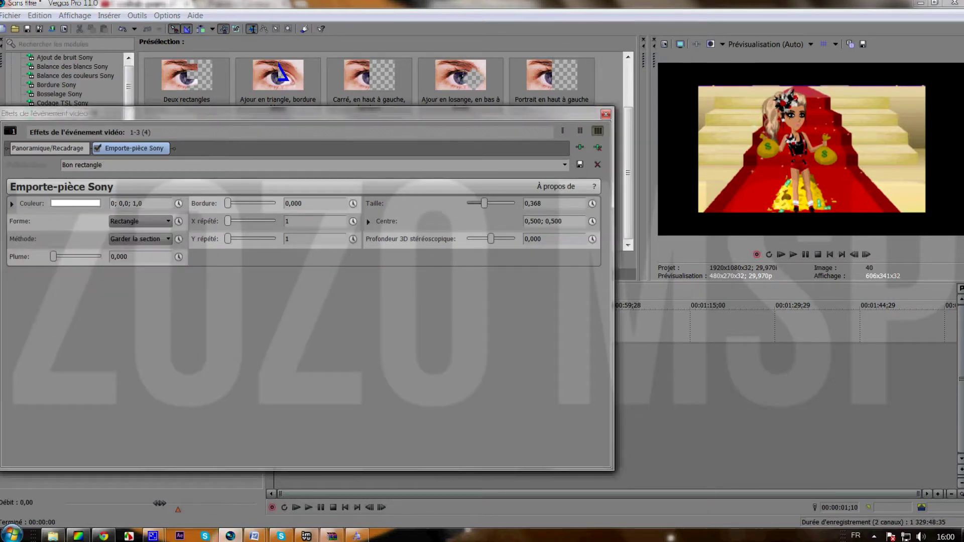
# Set the Emporte-pièce border to 0,063 and its size to 0,305, and close the effect settings
pyautogui.moveTo(227, 203); pyautogui.dragTo(229, 203)
pyautogui.moveTo(484, 203); pyautogui.dragTo(481, 203)
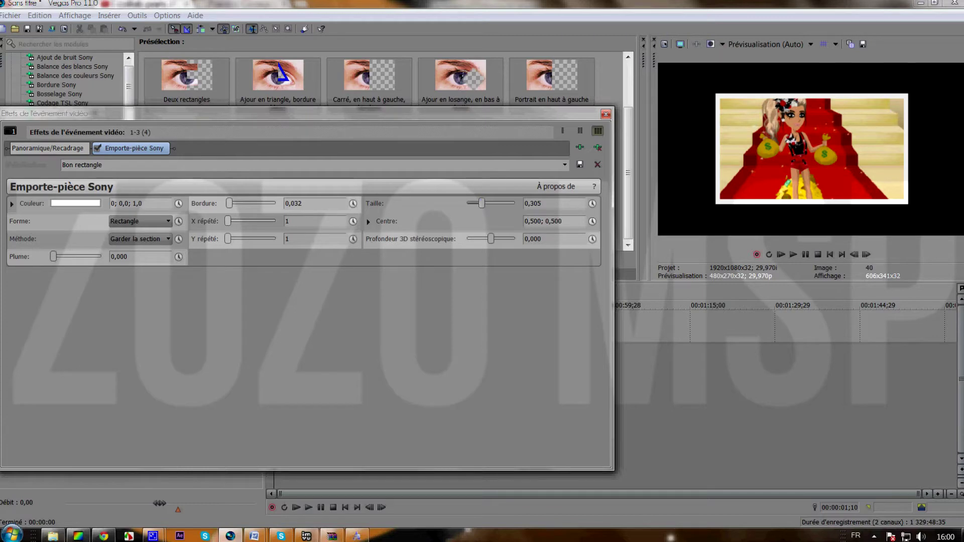
pyautogui.moveTo(229, 203); pyautogui.dragTo(231, 203)
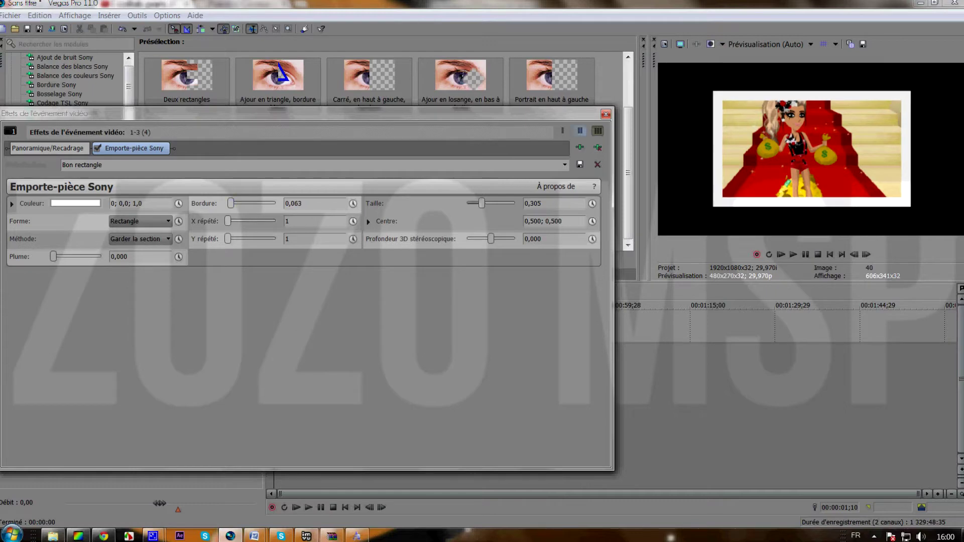
pyautogui.click(605, 114)
# Shift the clip's pan/crop frame left with movement restricted to horizontal, bringing the character nearer the centre of the cut-out
pyautogui.click(289, 324)
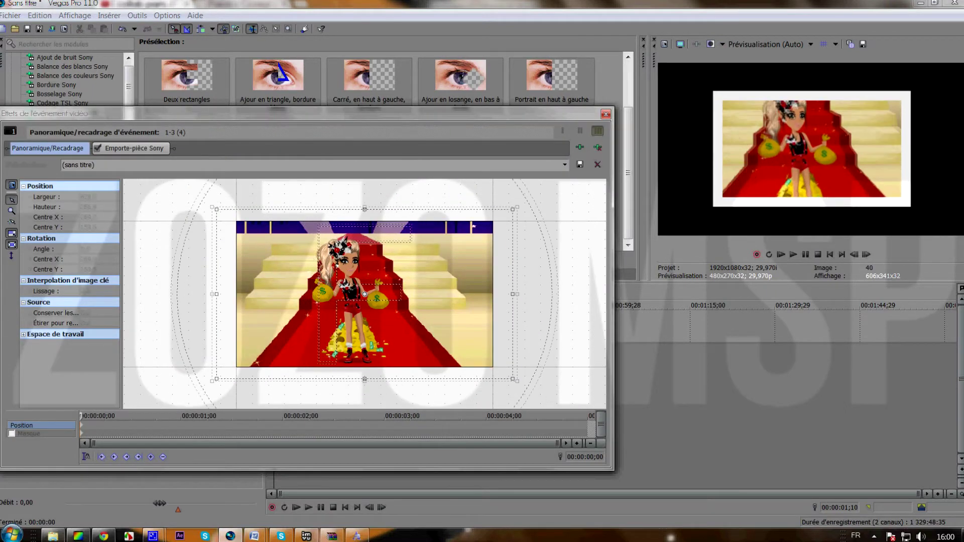
pyautogui.click(11, 255)
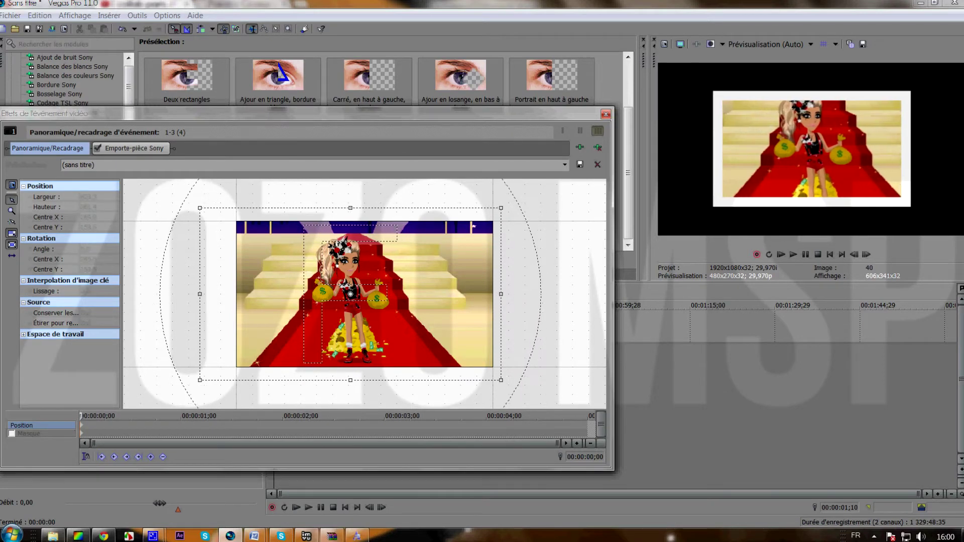
pyautogui.click(605, 115)
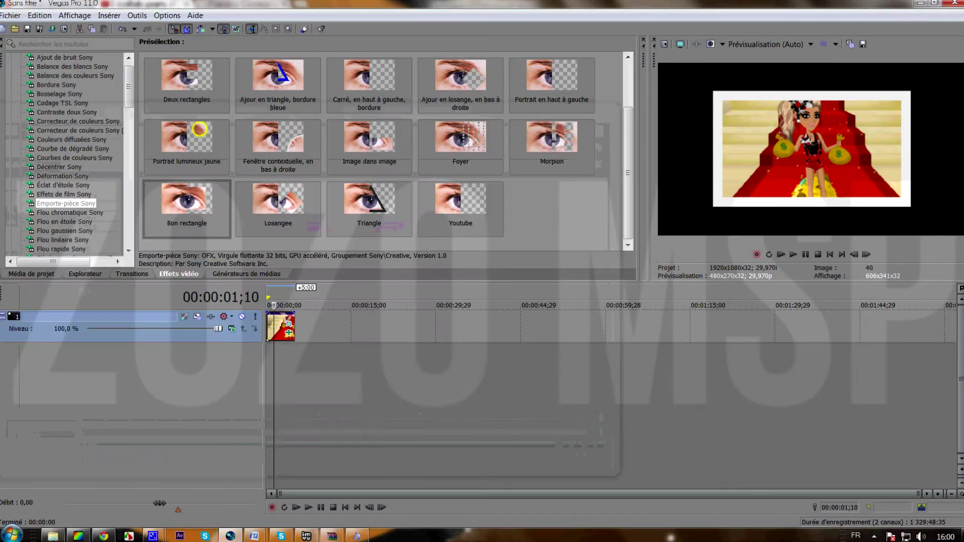
# Add the "ver cool" colour gradient on a track below the picture clip and trim it by 5;00 to match the clip
pyautogui.click(246, 273)
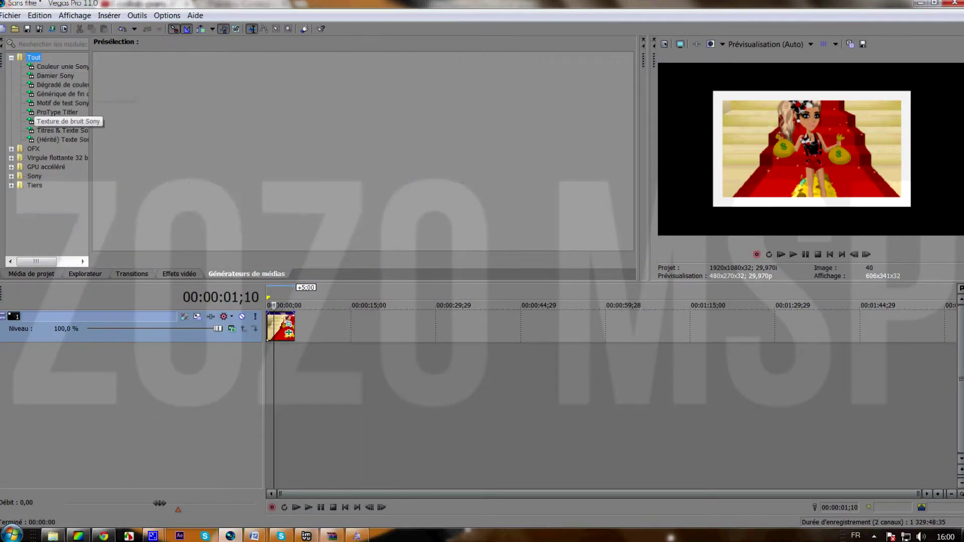
pyautogui.click(60, 85)
pyautogui.scroll(-5, 361, 150)
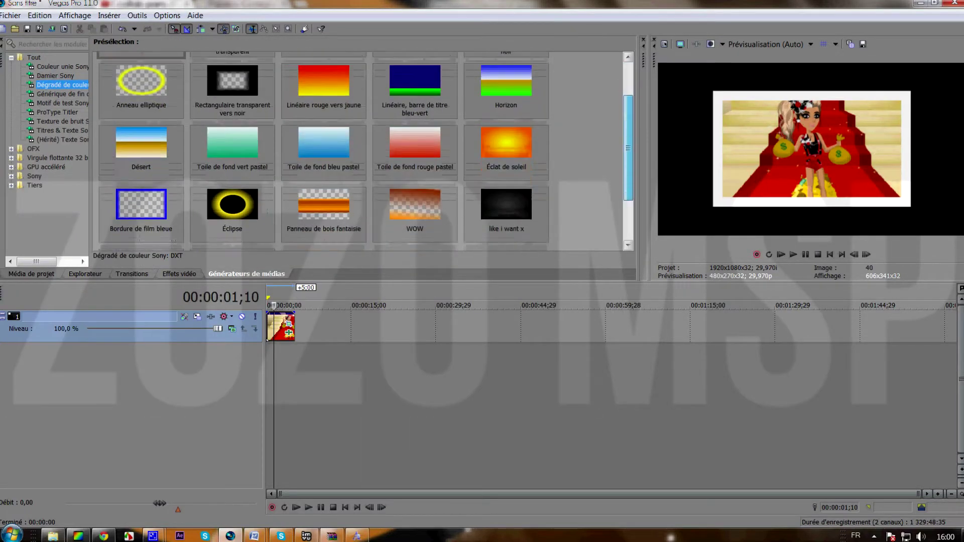
pyautogui.moveTo(233, 247); pyautogui.dragTo(281, 357)
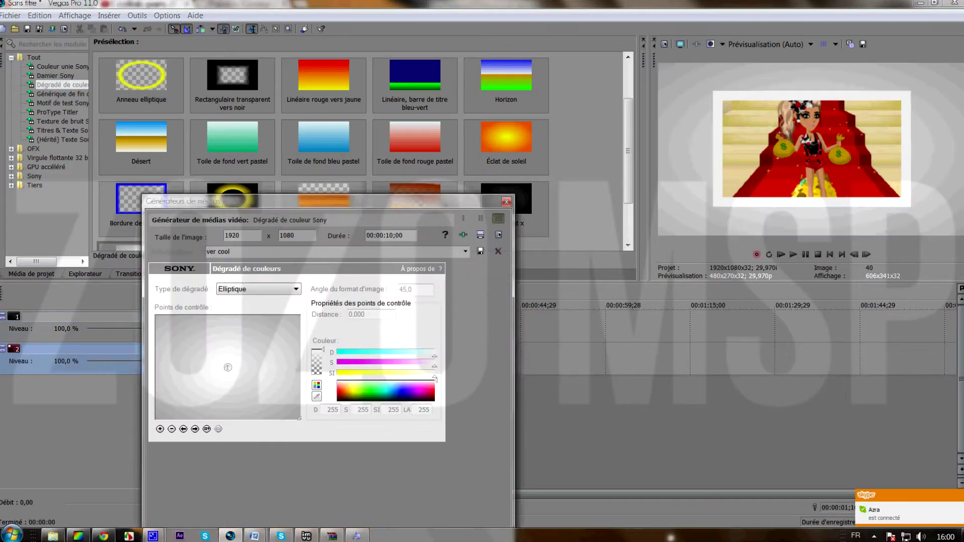
pyautogui.press('Escape')
pyautogui.moveTo(317, 365); pyautogui.dragTo(289, 364)
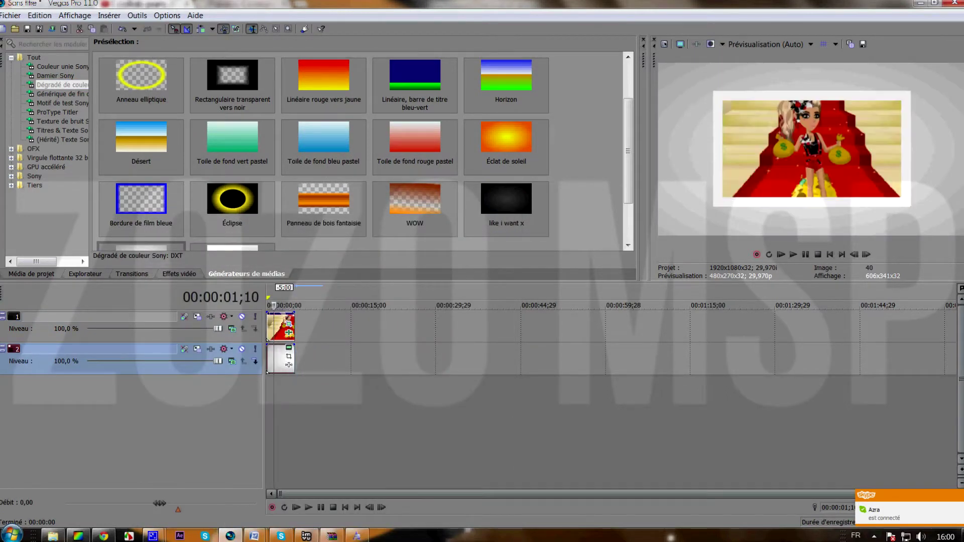
# Move the gradient event down to track 7 at the start of the timeline
pyautogui.moveTo(854, 493); pyautogui.dragTo(666, 493)
pyautogui.moveTo(290, 359); pyautogui.dragTo(290, 455)
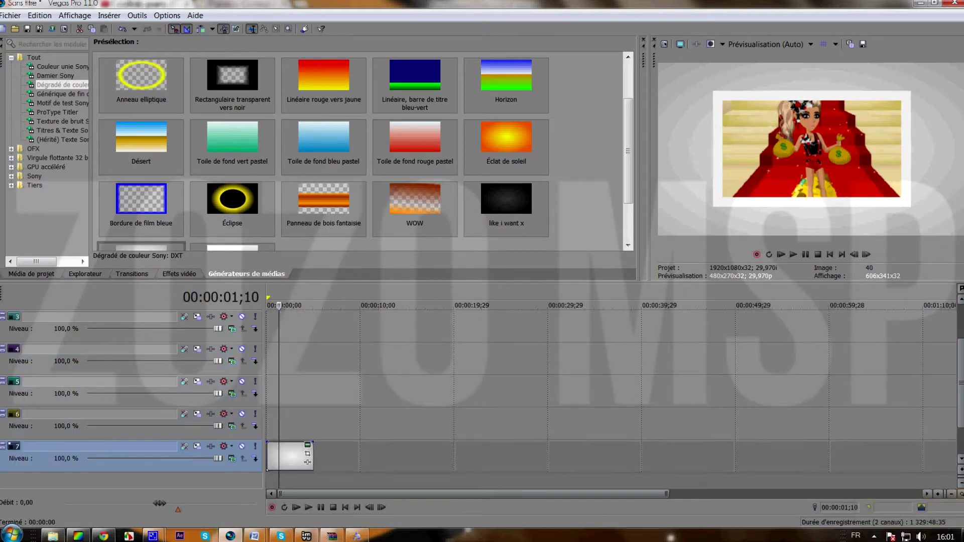
pyautogui.scroll(2, 290, 456)
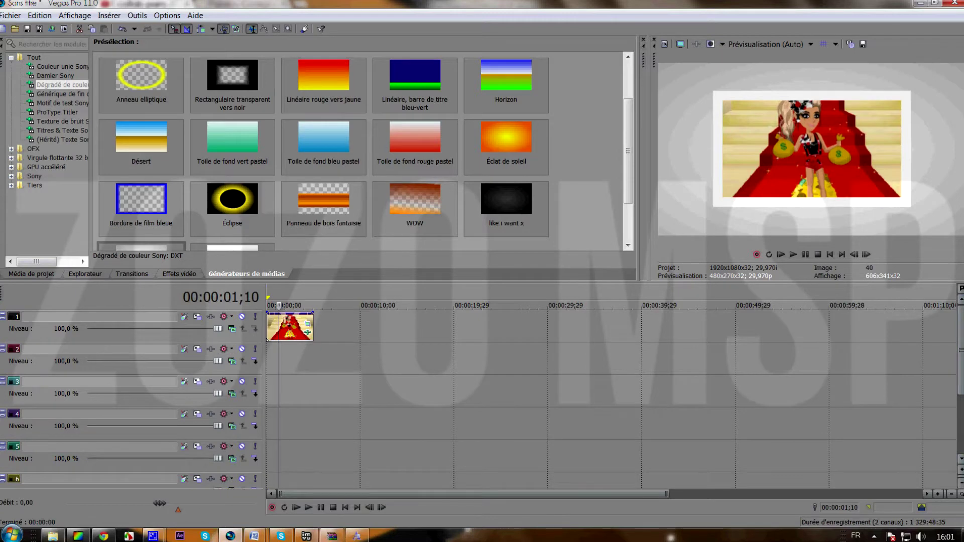
# Set the picture clip's Emporte-pièce border to 0,053 and size to 0,337
pyautogui.click(307, 324)
pyautogui.moveTo(230, 203); pyautogui.dragTo(230, 203)
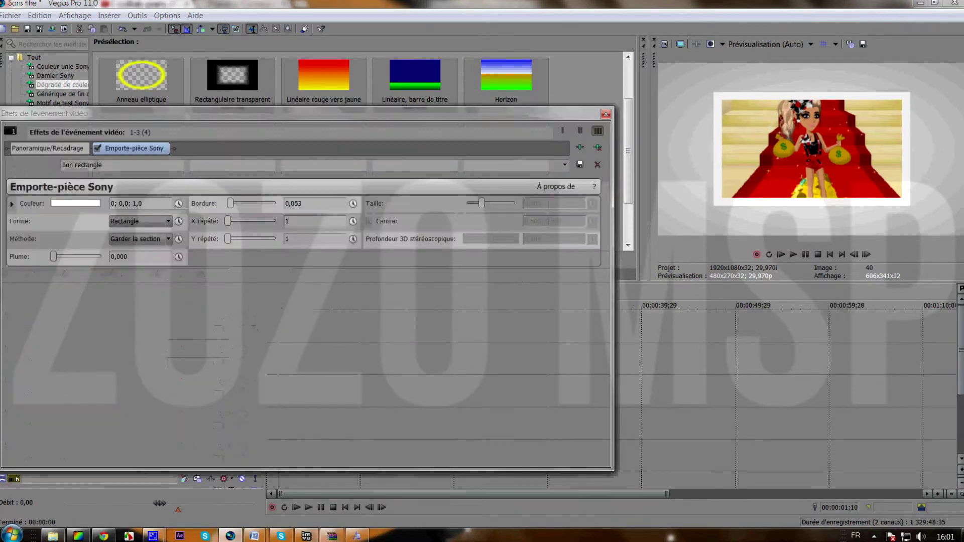
pyautogui.moveTo(481, 203); pyautogui.dragTo(484, 203)
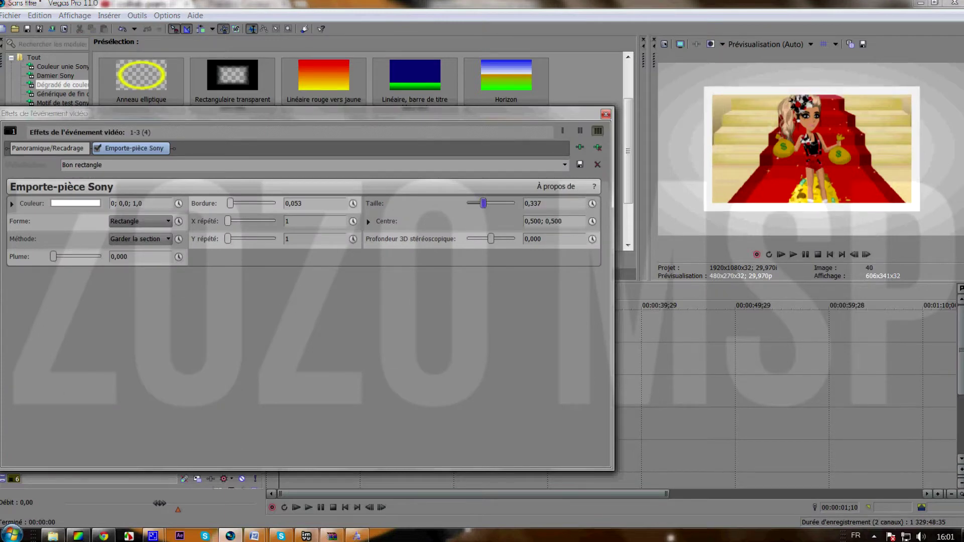
pyautogui.click(605, 114)
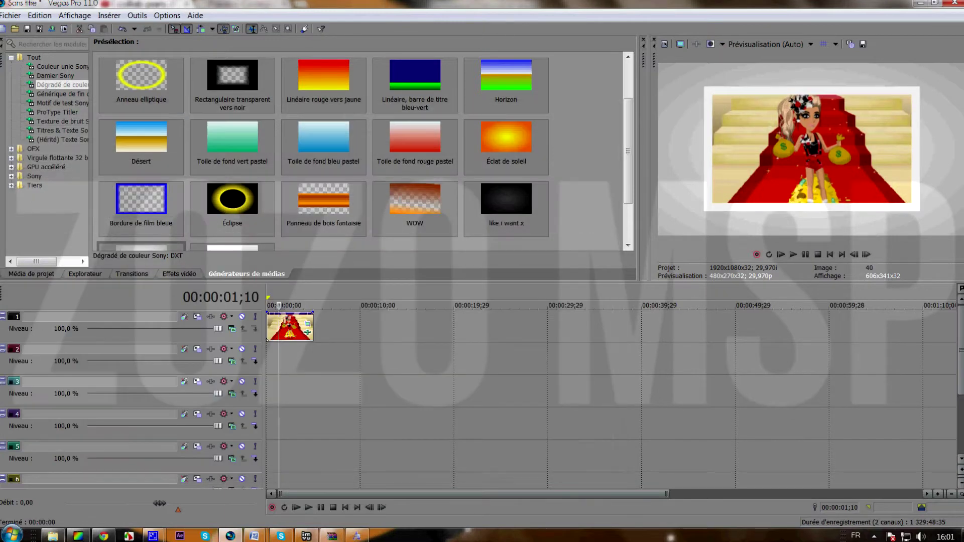
# Apply the Onde Sony effect with the "sIMPLE" preset to the picture clip
pyautogui.click(178, 273)
pyautogui.scroll(-20, 65, 150)
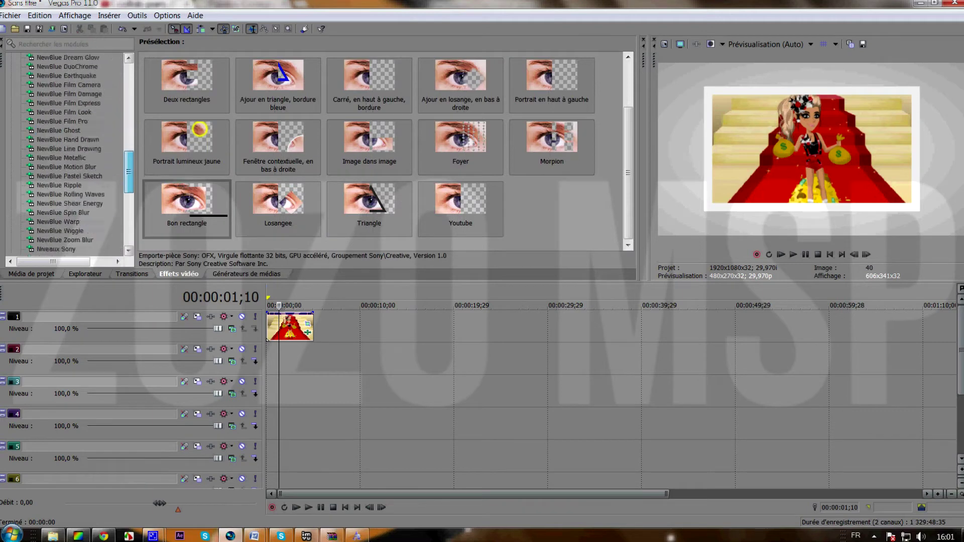
pyautogui.scroll(-1, 65, 150)
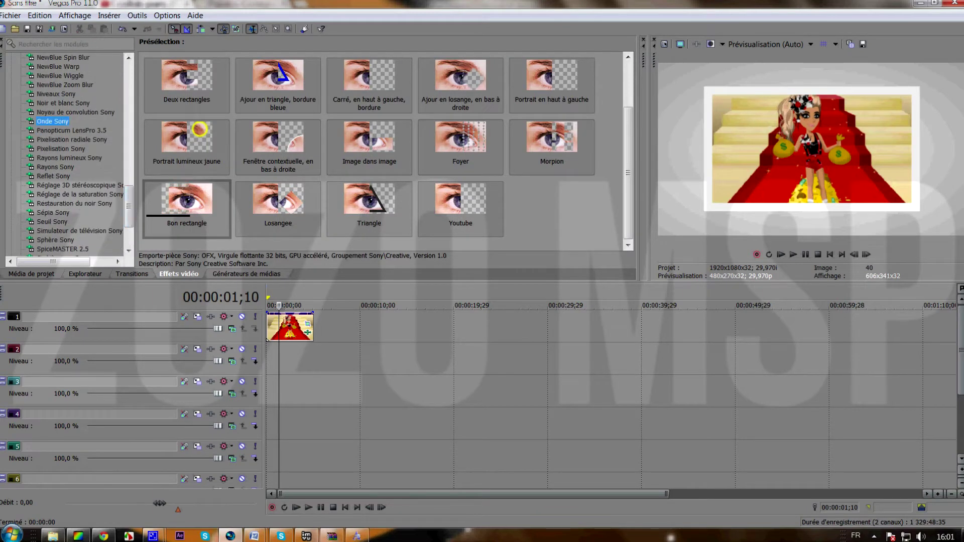
pyautogui.click(362, 131)
pyautogui.moveTo(351, 125); pyautogui.dragTo(290, 327)
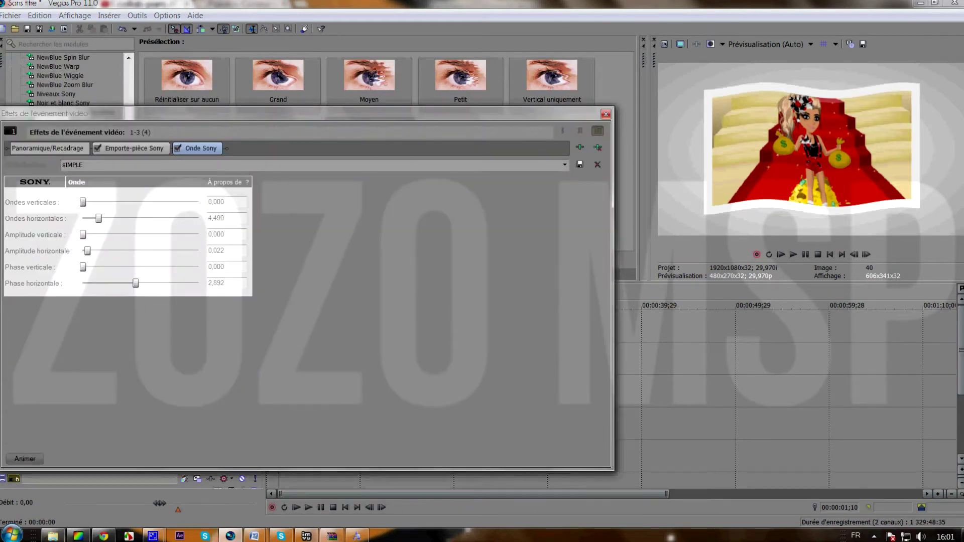
# Animate the Onde effect's horizontal phase from 0.000 at the clip's start to 5.482 at 00:00:05;00
pyautogui.moveTo(135, 283); pyautogui.dragTo(83, 283)
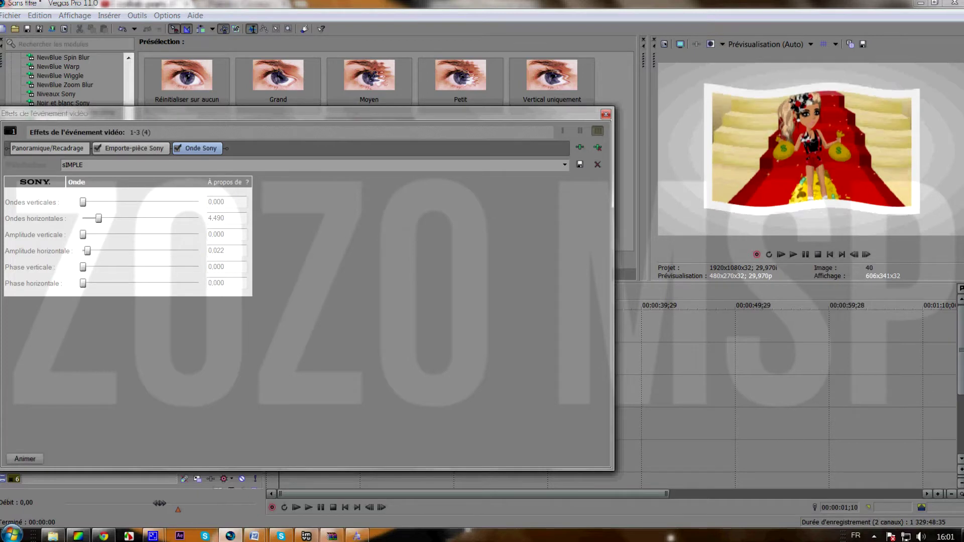
pyautogui.click(24, 459)
pyautogui.click(24, 389)
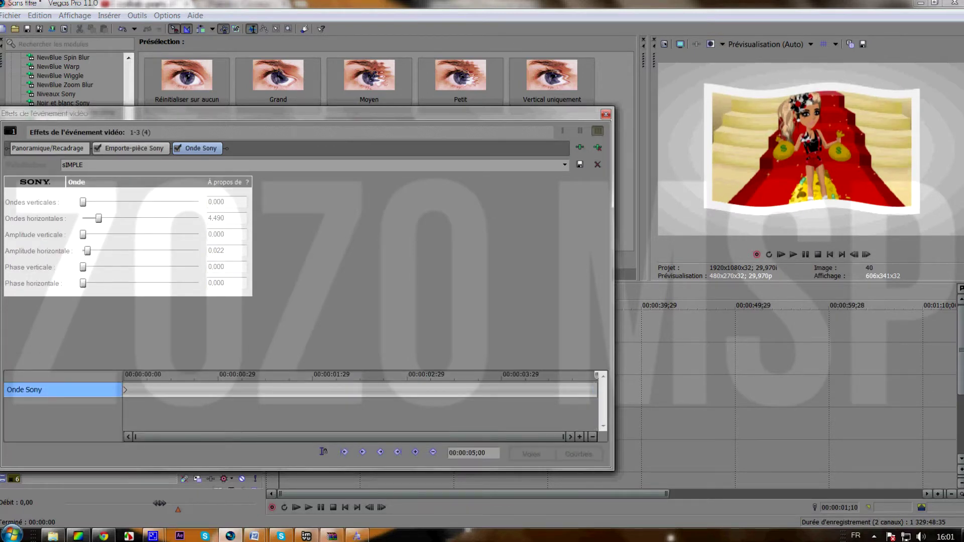
pyautogui.moveTo(83, 284); pyautogui.dragTo(183, 283)
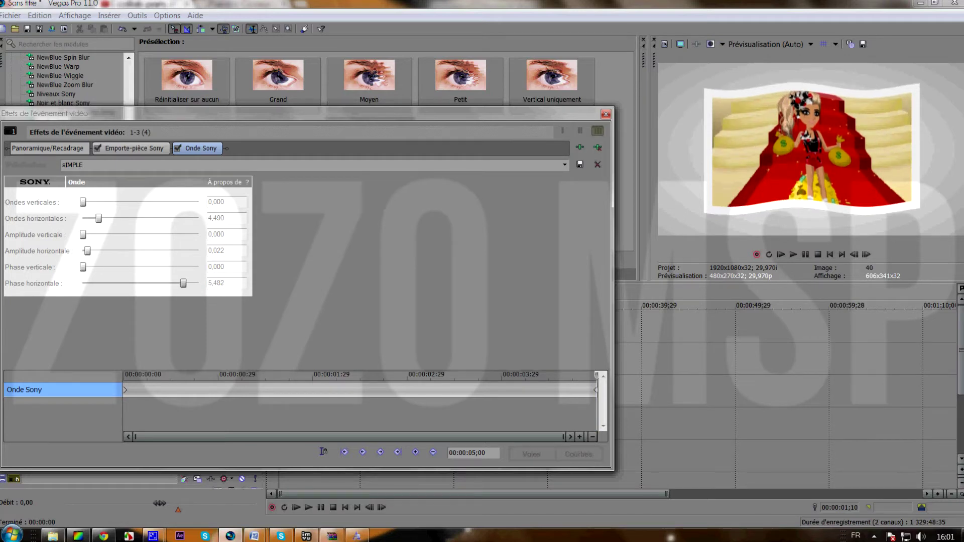
pyautogui.press('Escape')
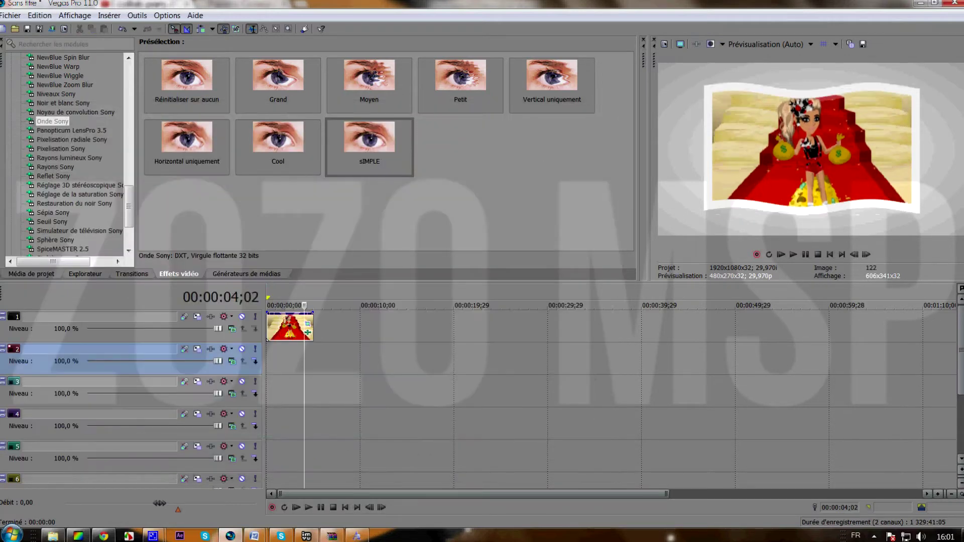
# Play back the picture clip to check the animated wave
pyautogui.click(793, 255)
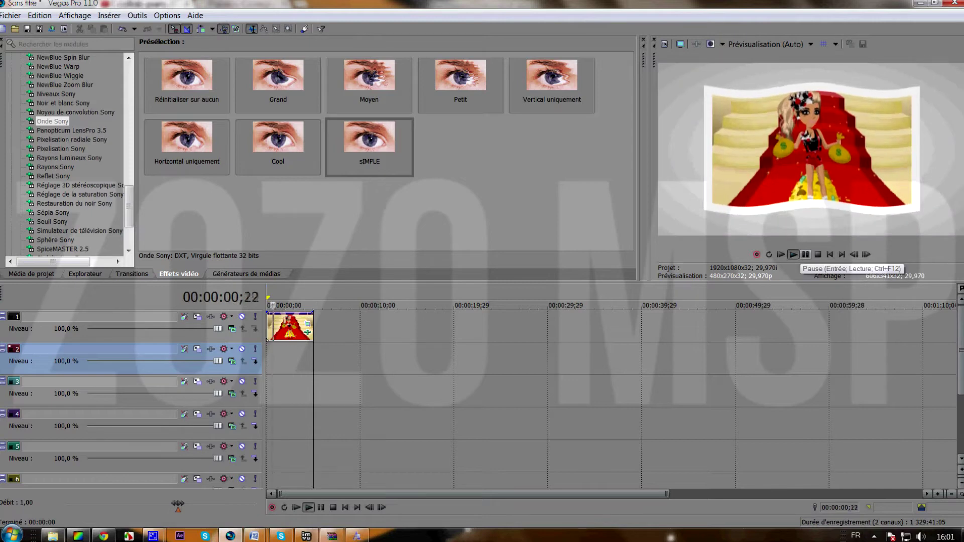
pyautogui.click(805, 254)
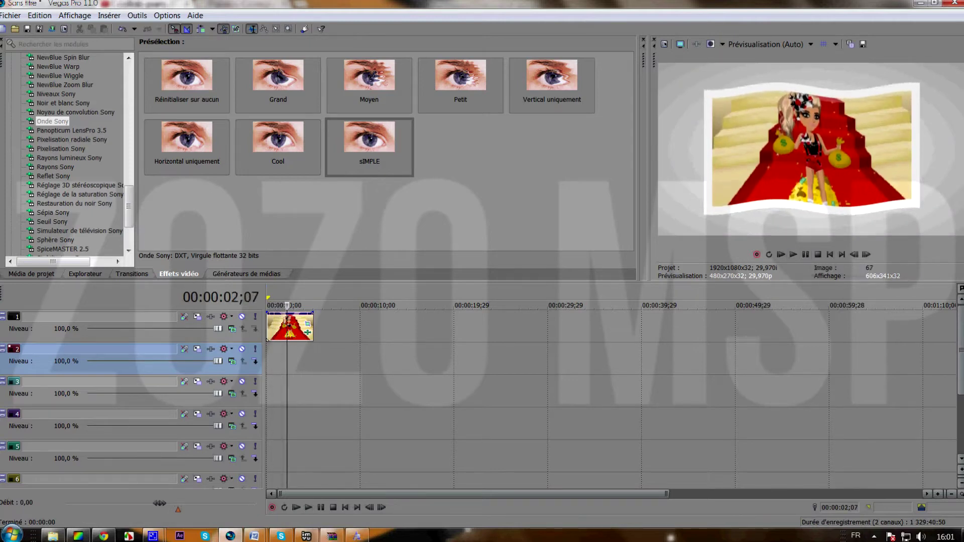
pyautogui.click(793, 255)
pyautogui.click(805, 255)
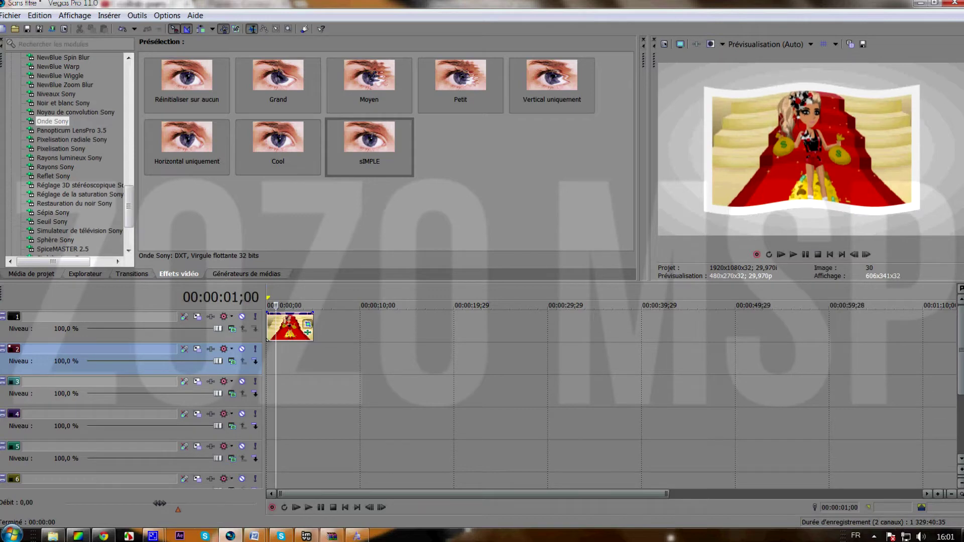
# Time-compress the picture clip from its end by 3;22 and preview the faster wave
pyautogui.moveTo(312, 327); pyautogui.dragTo(277, 329)
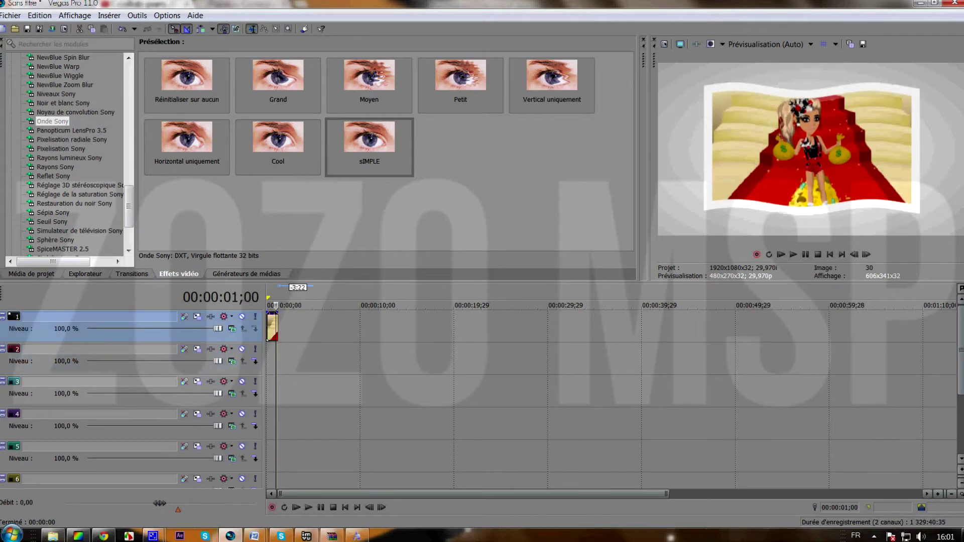
pyautogui.click(781, 254)
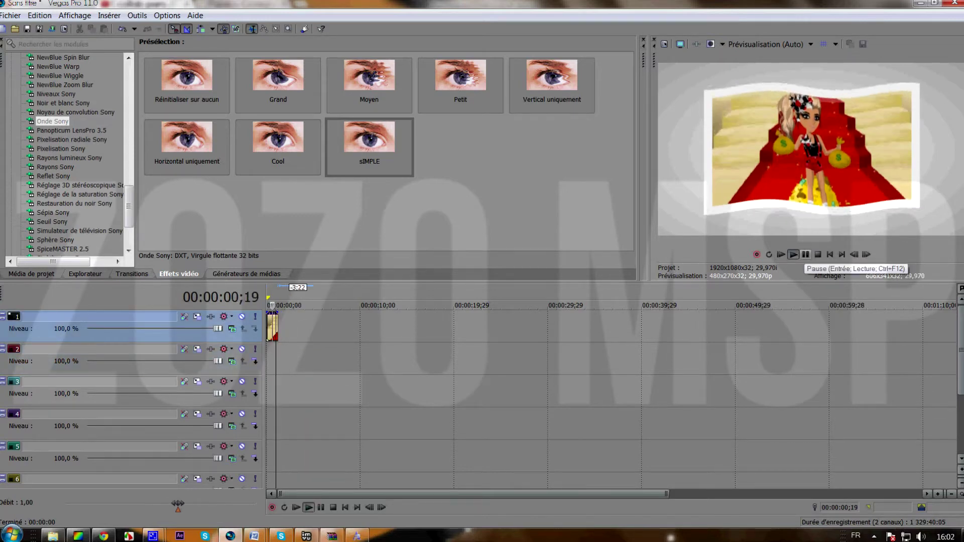
# Insert the "like i want x" colour gradient on track 2 at the start of the timeline
pyautogui.press('Down')
pyautogui.press('Home')
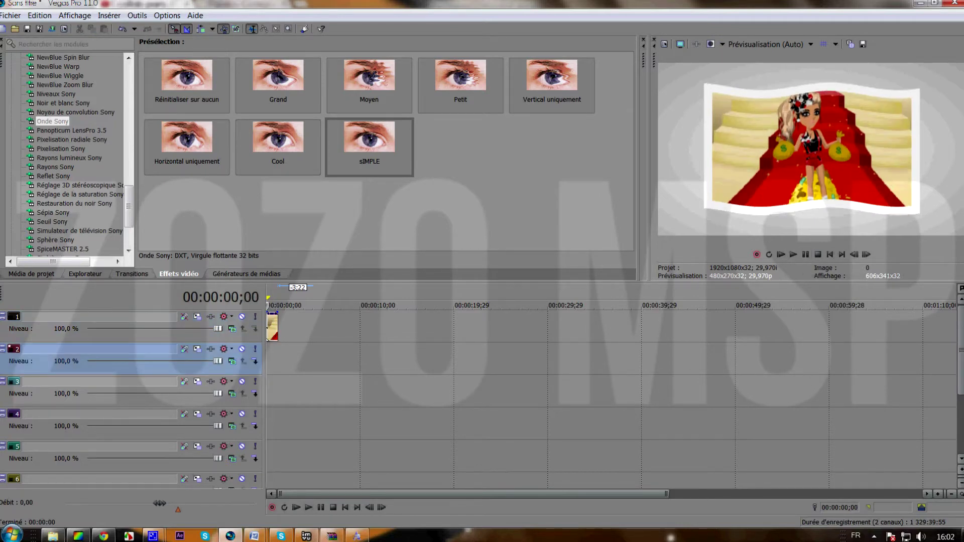
pyautogui.click(245, 273)
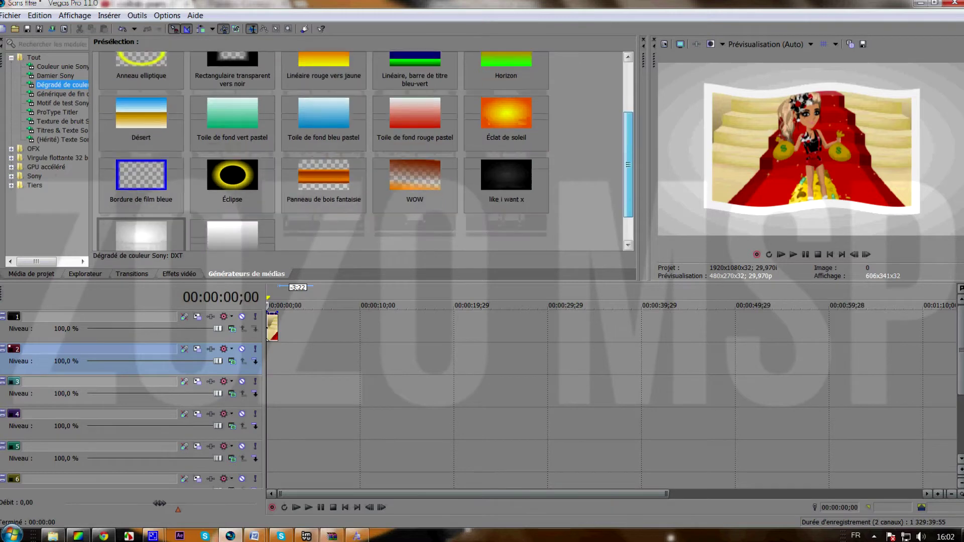
pyautogui.click(506, 209)
pyautogui.doubleClick(506, 208)
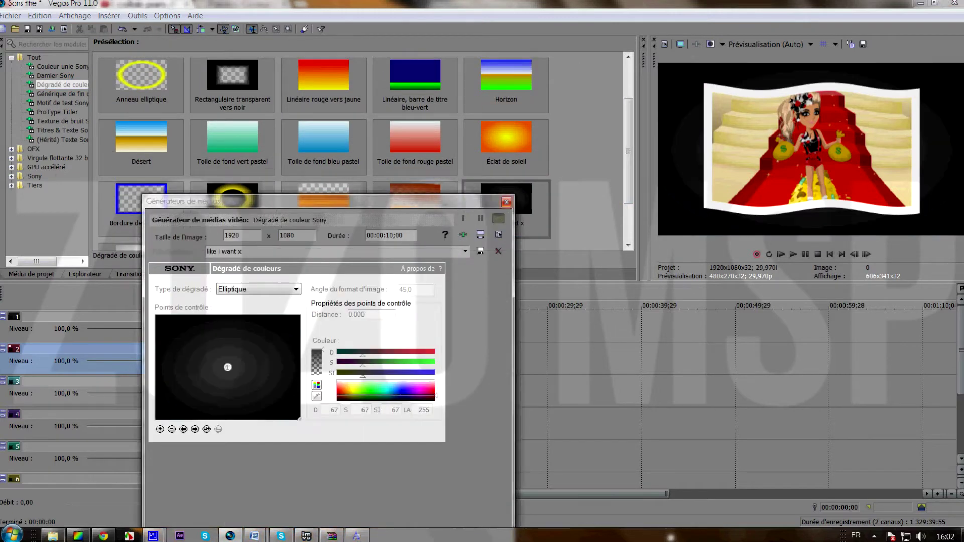
pyautogui.click(520, 230)
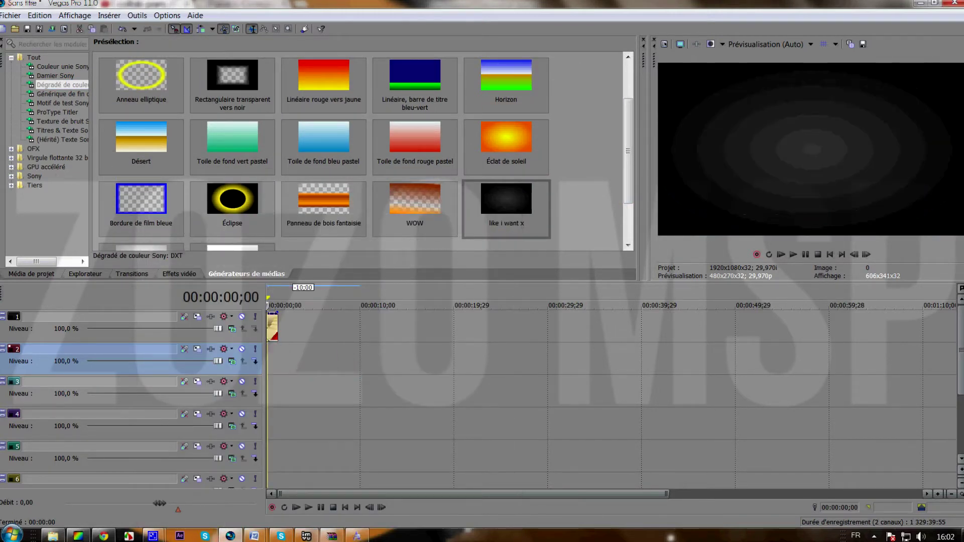
# Trim the dark gradient on track 2 by 8;22 so it ends with the picture clip above it
pyautogui.press('Up')
pyautogui.press('Up')
pyautogui.press('Up')
pyautogui.press('Up')
pyautogui.press('Up')
pyautogui.click(401, 389)
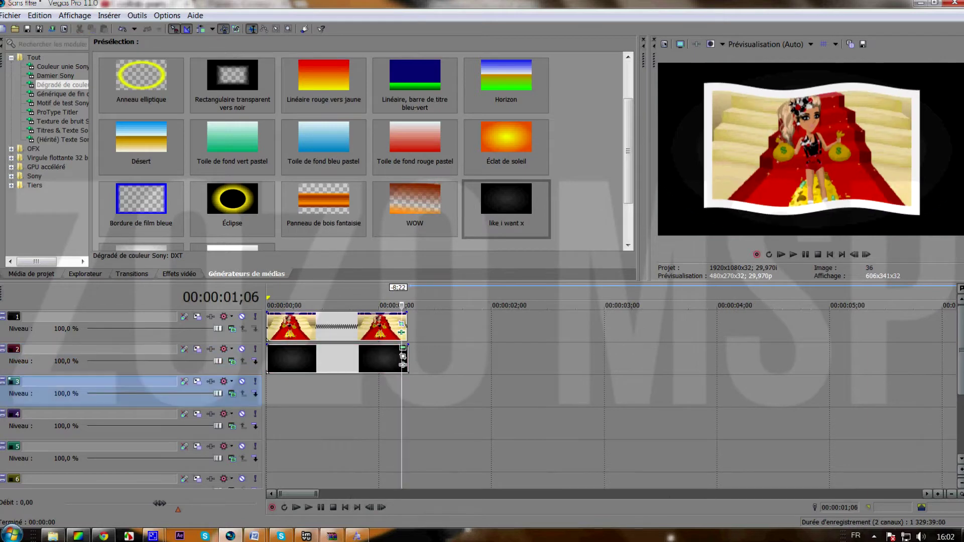
# Apply the "Cercle, au centre" preset of the Emporte-pièce Sony effect to the dark gradient clip on track 2
pyautogui.hotkey('alt', '8')
pyautogui.scroll(-3, 65, 151)
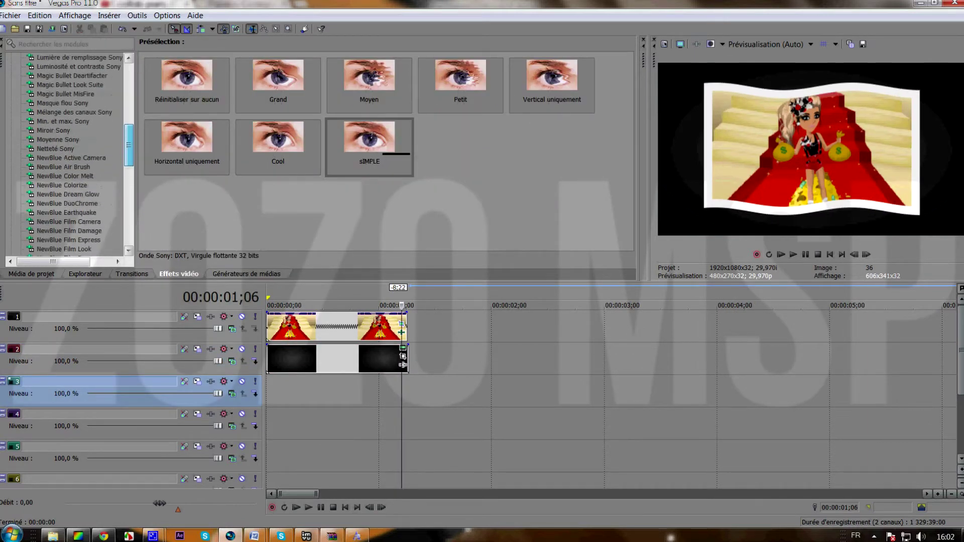
pyautogui.scroll(4, 65, 150)
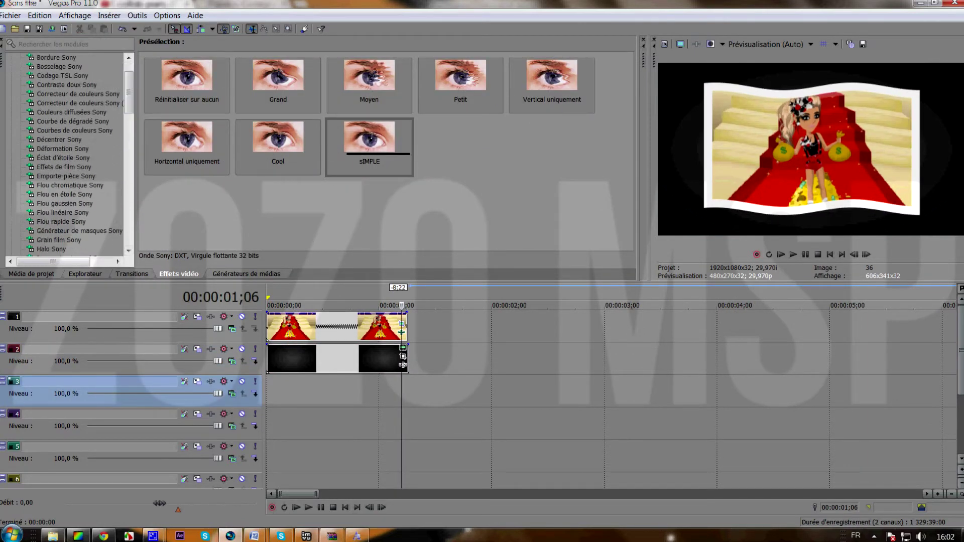
pyautogui.click(66, 176)
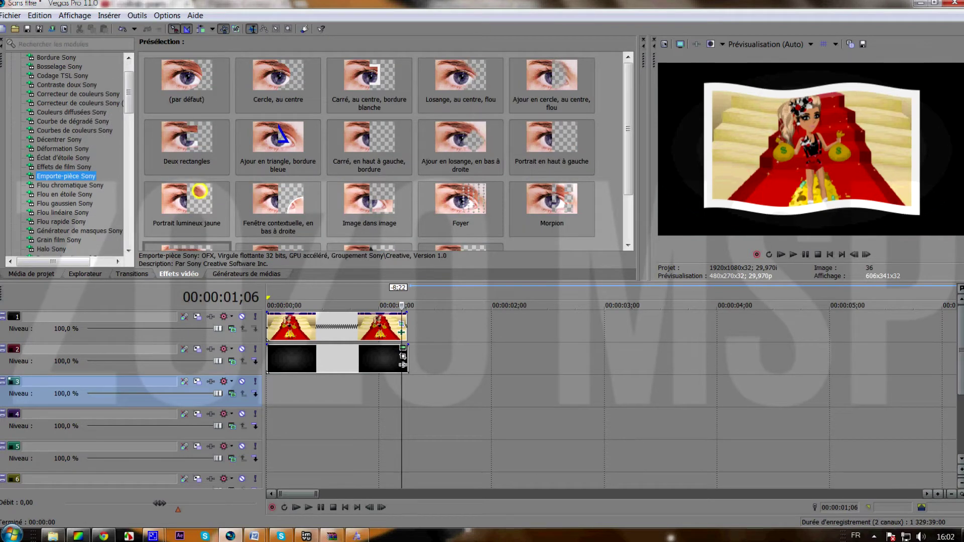
pyautogui.click(278, 81)
pyautogui.moveTo(278, 81); pyautogui.dragTo(291, 358)
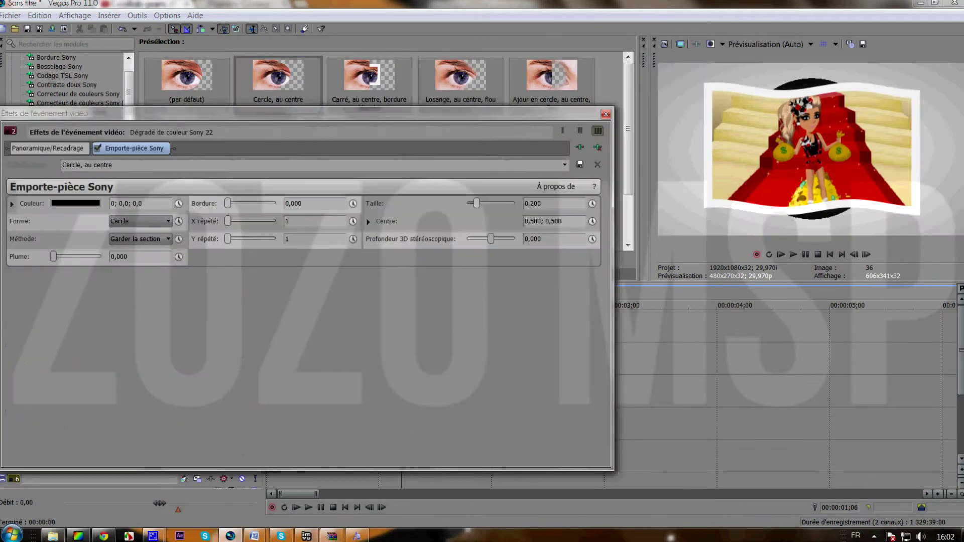
# Reduce the cut-out circle's size (Taille) to 0,105 and enable keyframe animation for it
pyautogui.moveTo(476, 203); pyautogui.dragTo(472, 203)
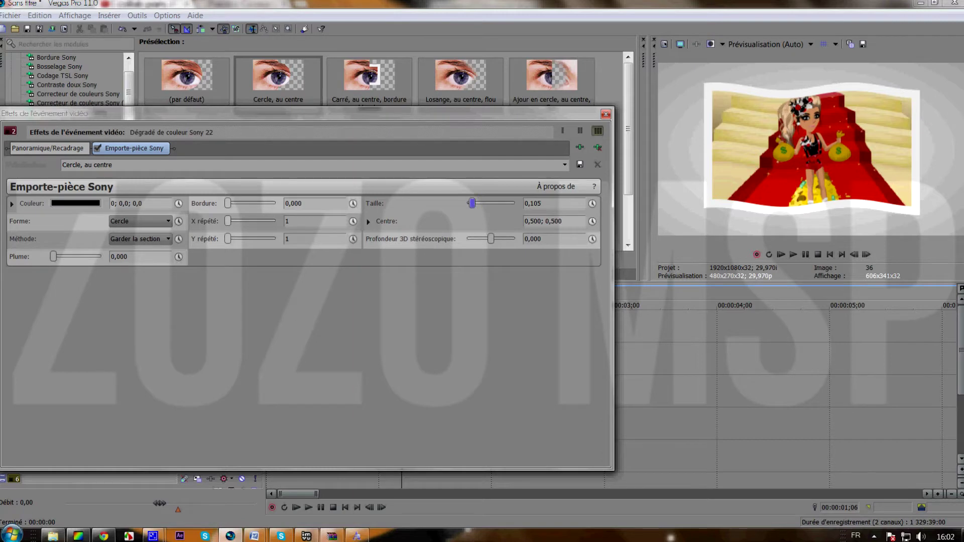
pyautogui.click(592, 204)
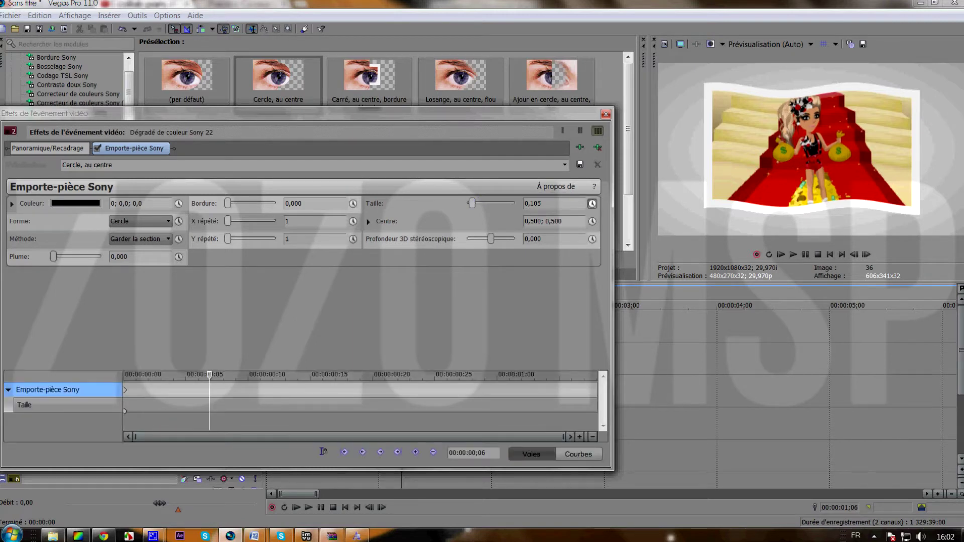
pyautogui.press('Escape')
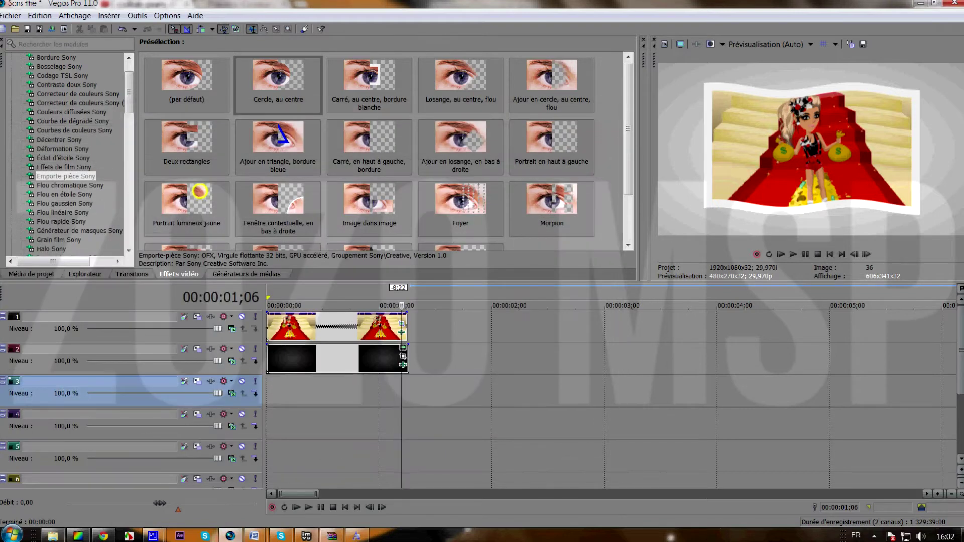
# Trim the gradient clip on track 2 by 0;24 and keyframe its circle size to 0,547 at the clip's end
pyautogui.click(312, 359)
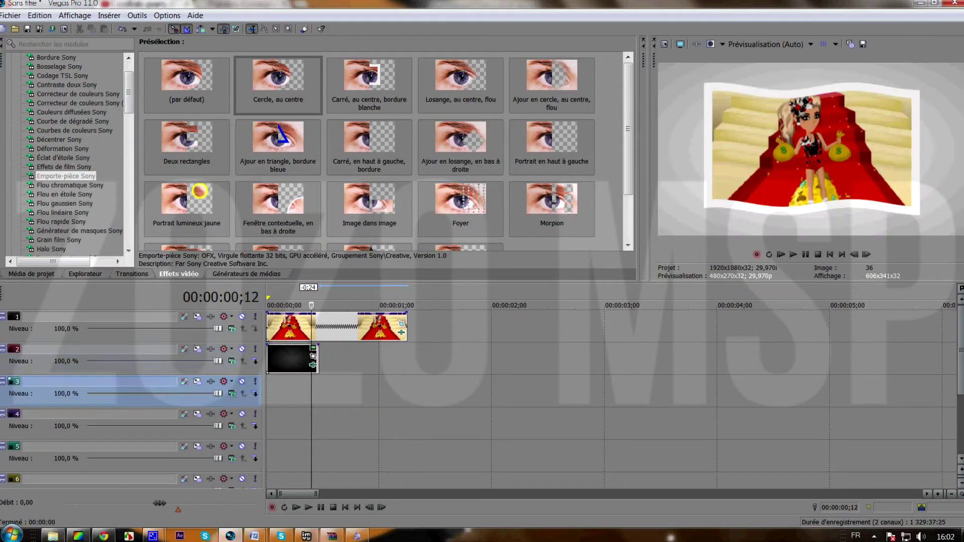
pyautogui.click(313, 365)
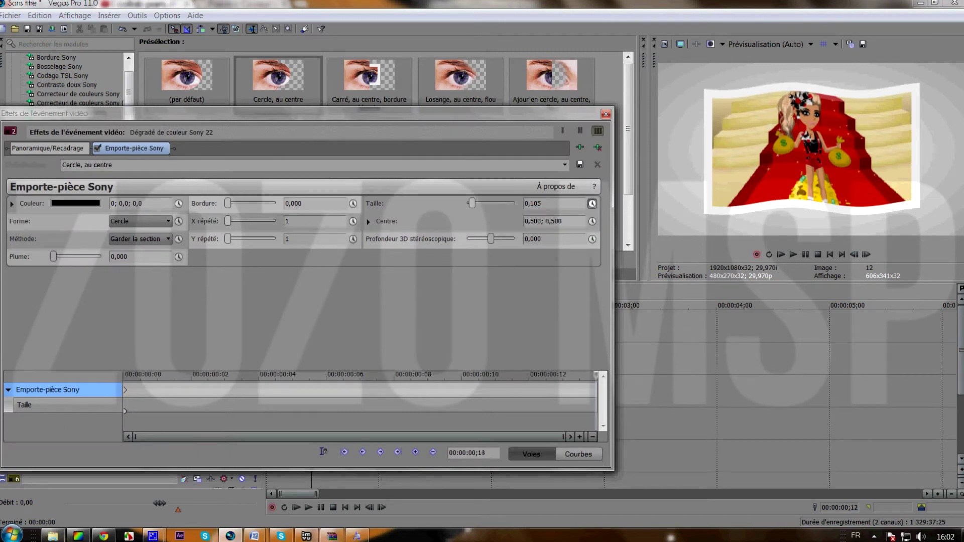
pyautogui.moveTo(101, 113); pyautogui.dragTo(141, 382)
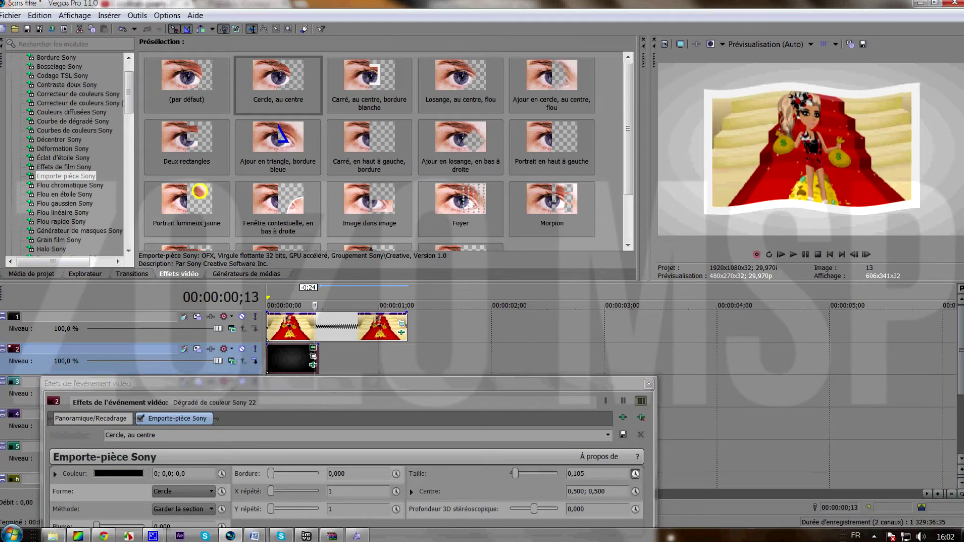
pyautogui.moveTo(141, 383); pyautogui.dragTo(152, 131)
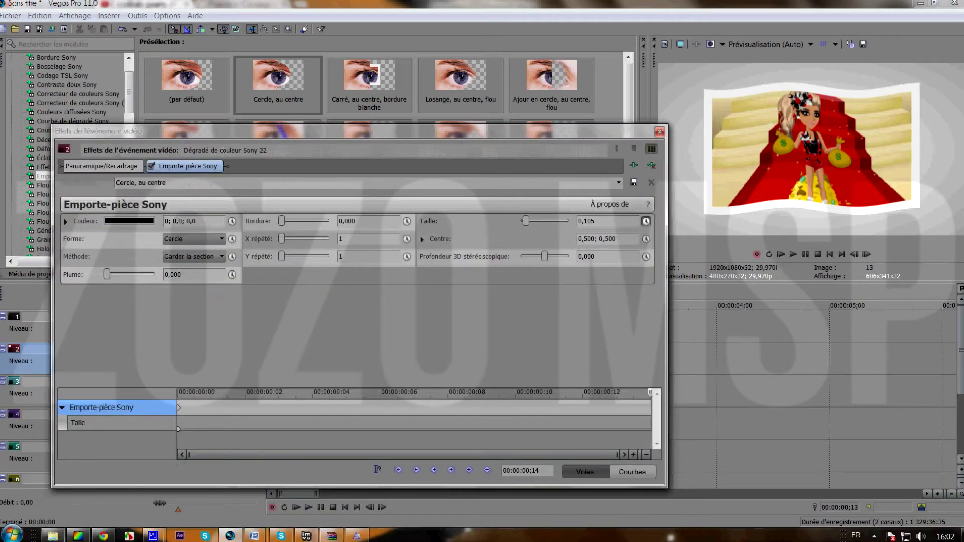
pyautogui.click(650, 422)
pyautogui.moveTo(525, 221); pyautogui.dragTo(546, 221)
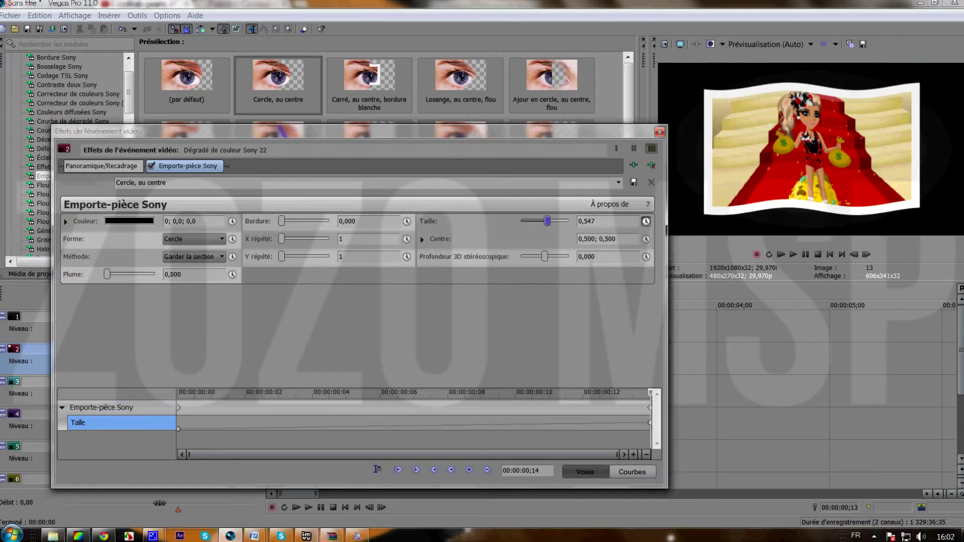
pyautogui.click(659, 131)
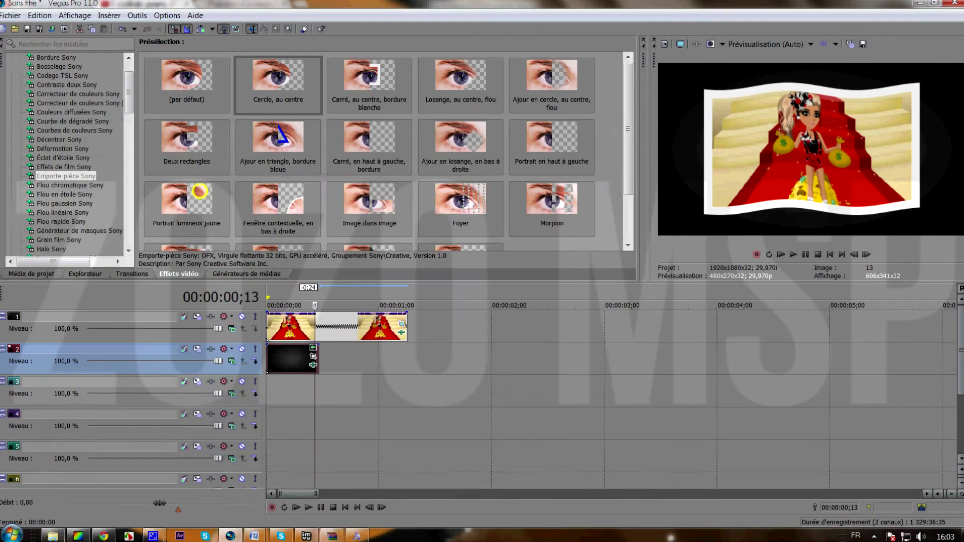
# Add a fade-out to the end of the gradient clip on track 2 and play back the circle animation
pyautogui.click(793, 254)
pyautogui.click(805, 254)
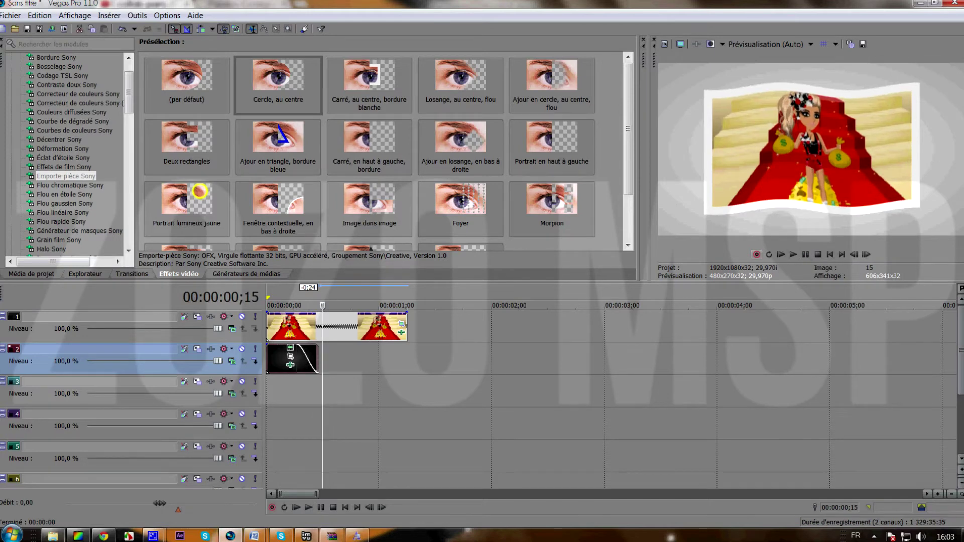
pyautogui.click(793, 255)
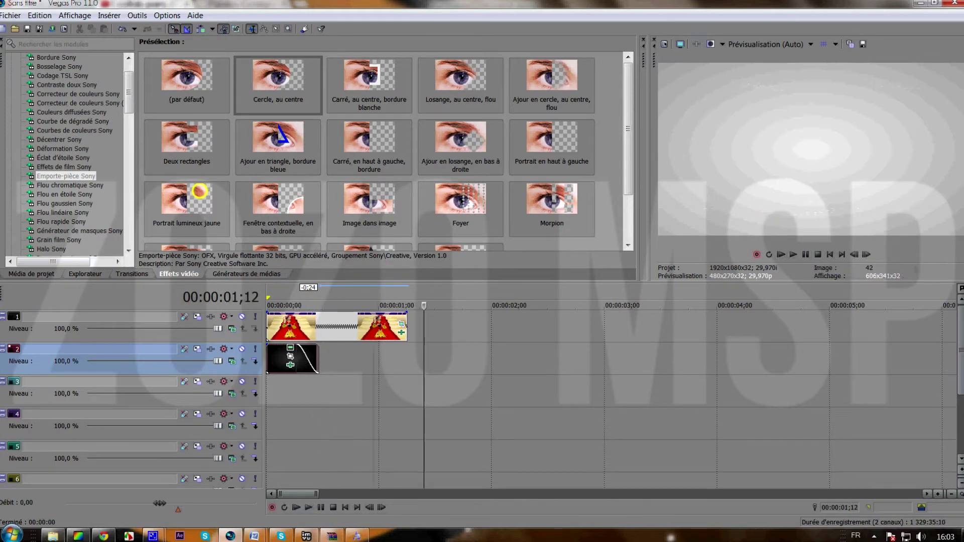
# Move the gradient clip to track 3 and insert a "Blanc" solid colour on track 2 at the start of the timeline
pyautogui.moveTo(292, 358); pyautogui.dragTo(293, 391)
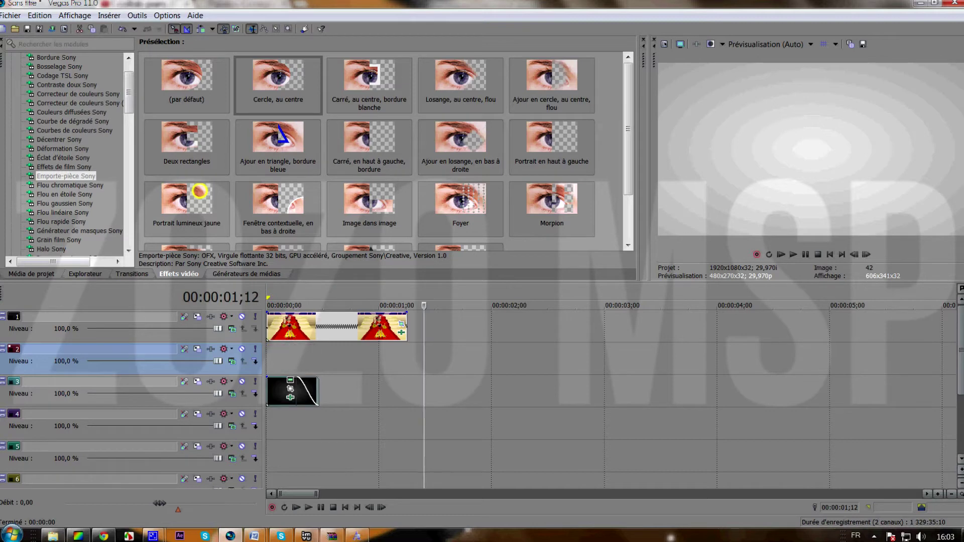
pyautogui.press('Home')
pyautogui.click(247, 274)
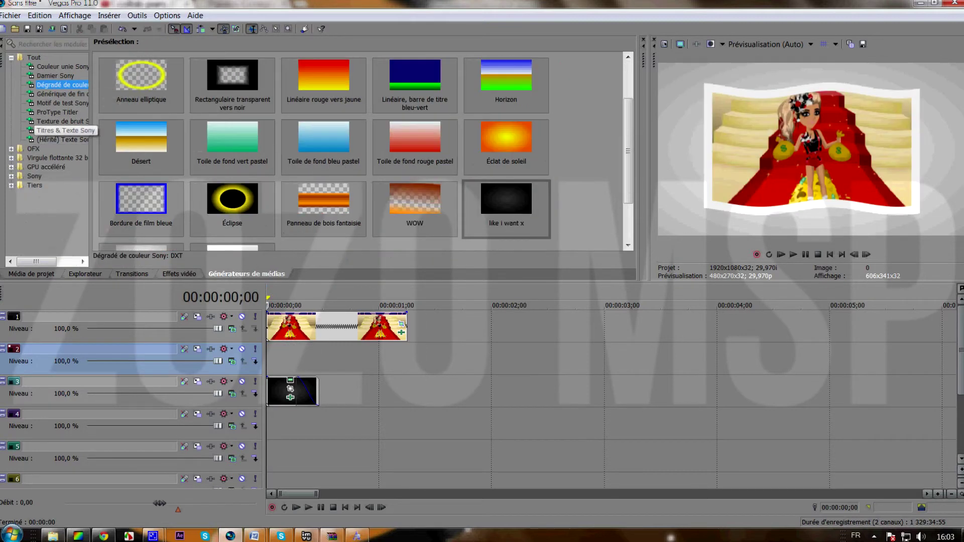
pyautogui.click(60, 66)
pyautogui.doubleClick(141, 80)
pyautogui.press('Escape')
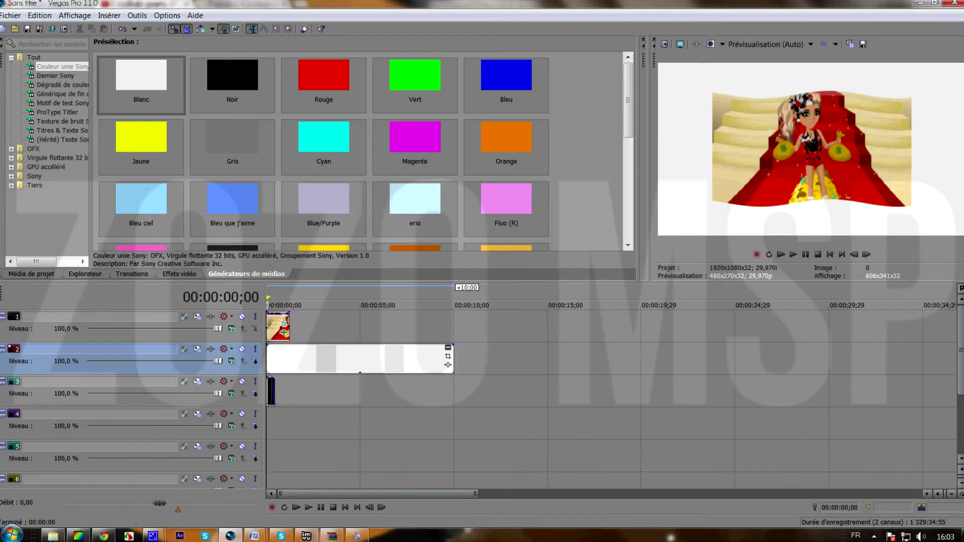
# Trim the solid colour on track 2 by 8;22 and change its colour to mid grey (0; 0,0; 0,5; 1,0)
pyautogui.click(287, 391)
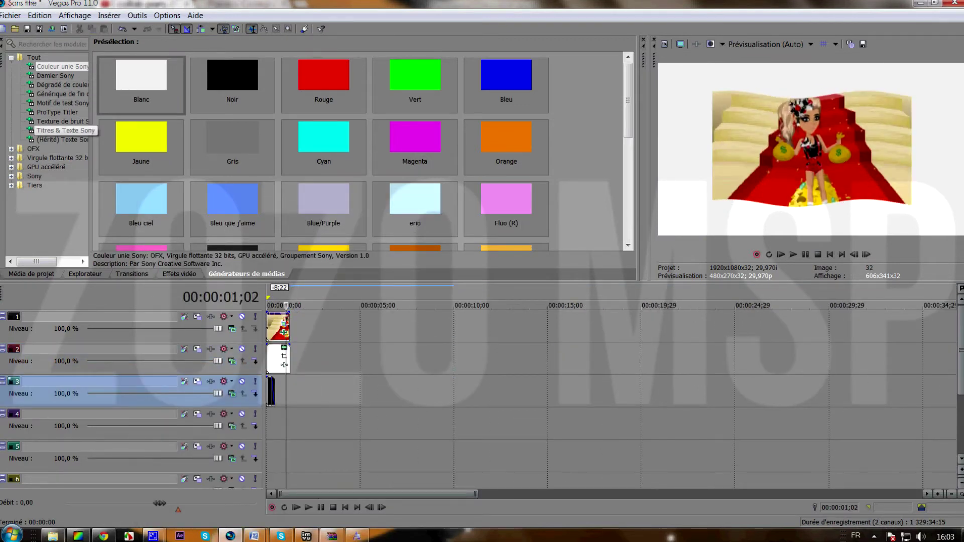
pyautogui.click(284, 348)
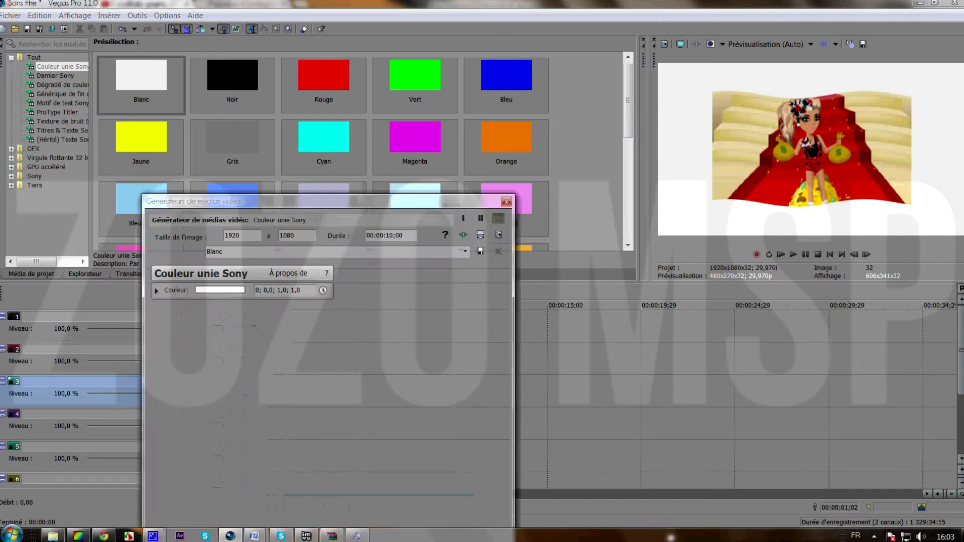
pyautogui.click(220, 290)
pyautogui.click(134, 363)
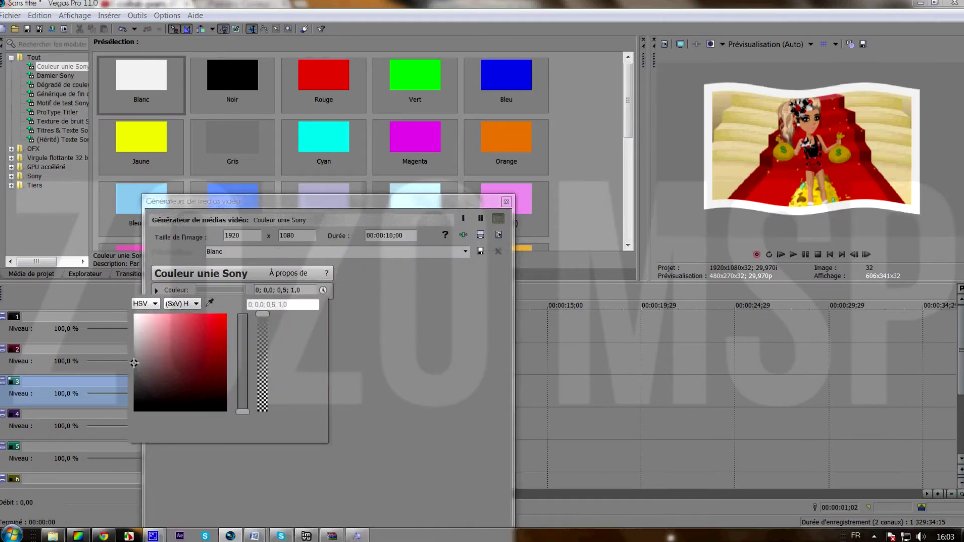
pyautogui.press('Return')
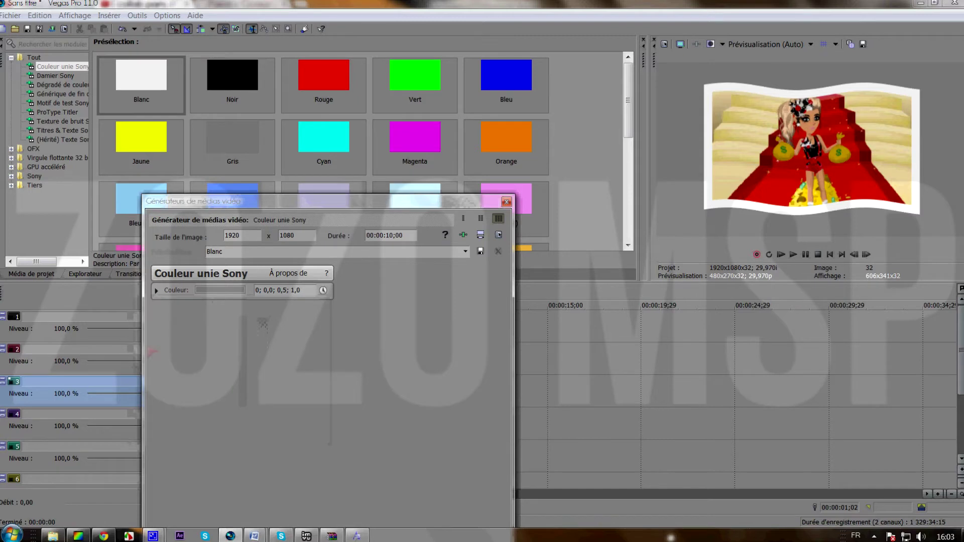
pyautogui.click(506, 201)
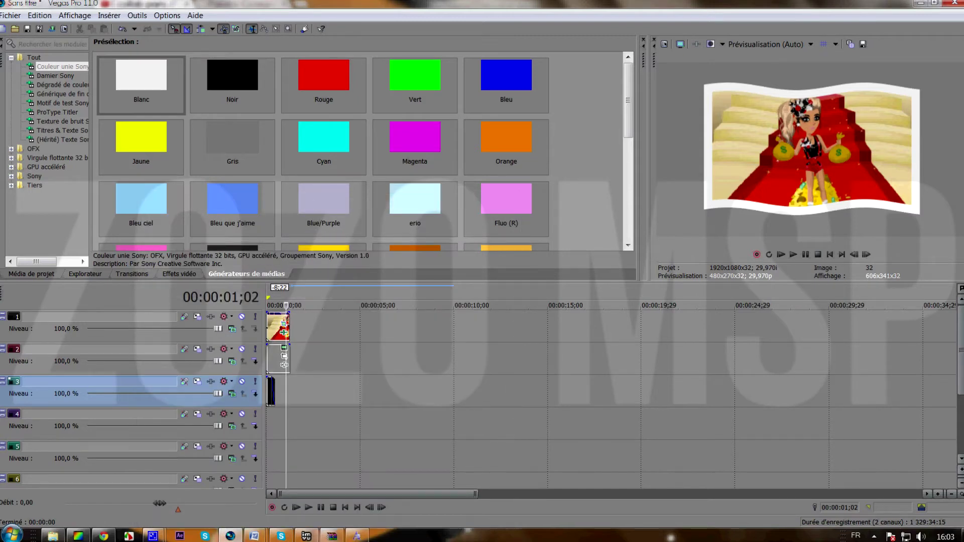
# Set a fade-in of 0;16 on the grey solid colour clip on track 2
pyautogui.scroll(3, 279, 366)
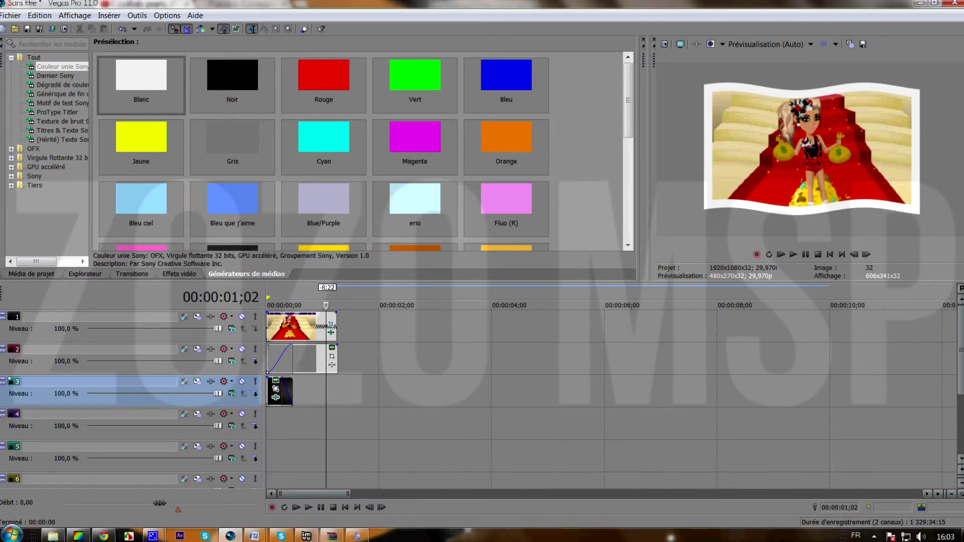
pyautogui.scroll(5, 279, 367)
pyautogui.moveTo(372, 359); pyautogui.dragTo(385, 358)
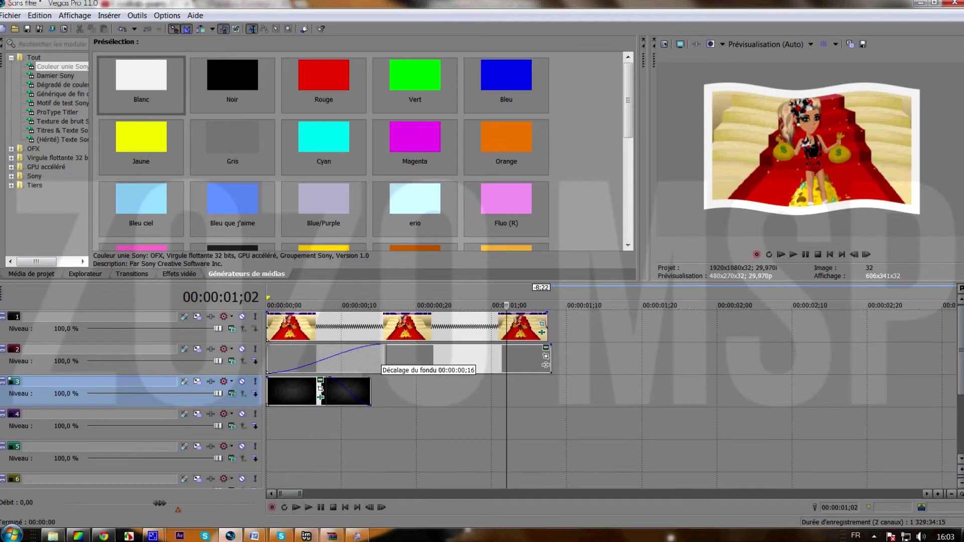
# Browse the presets of the Sony transitions, including Iris, Fractionnement, Flash, Écrasement, Cascade 3D and Balayage linéaire
pyautogui.click(131, 273)
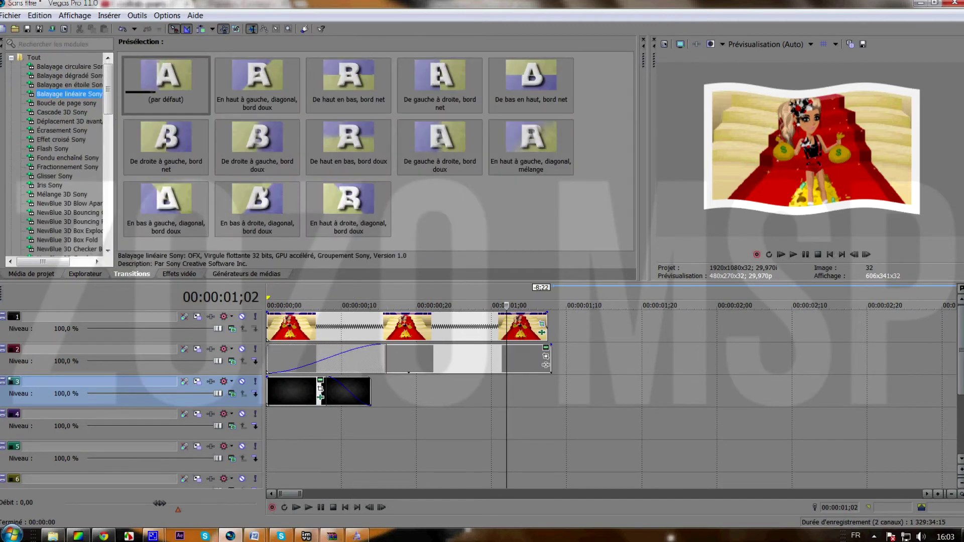
pyautogui.scroll(-2, 55, 150)
pyautogui.click(50, 139)
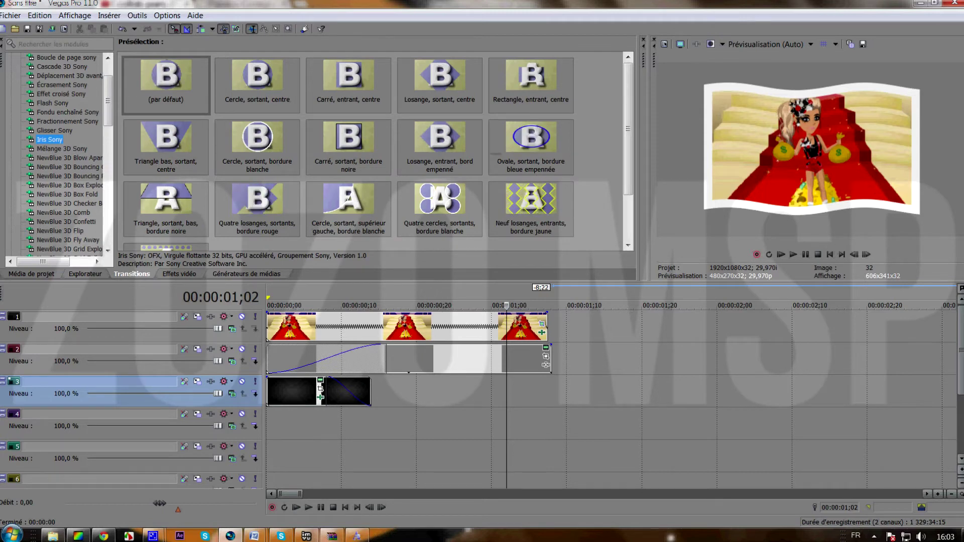
pyautogui.moveTo(627, 129); pyautogui.dragTo(627, 175)
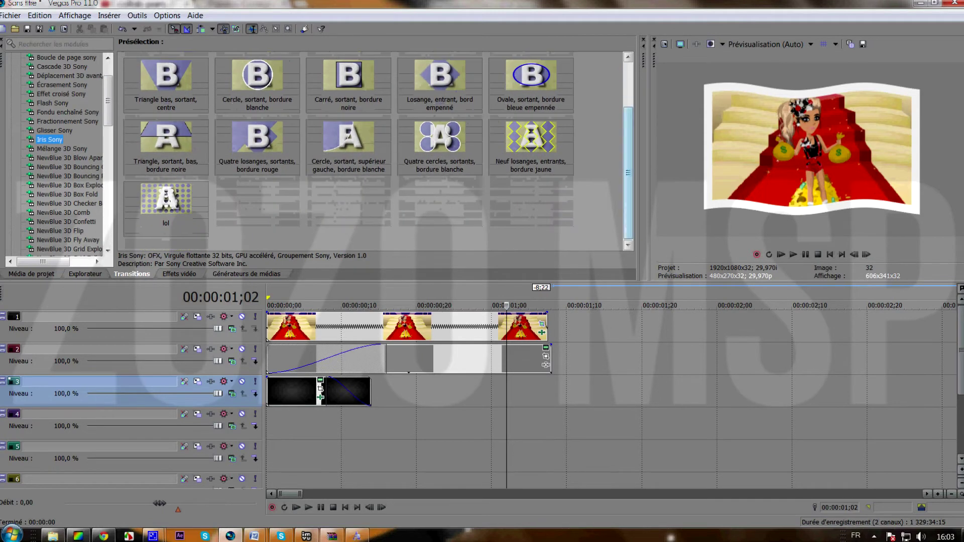
pyautogui.click(54, 130)
pyautogui.click(67, 121)
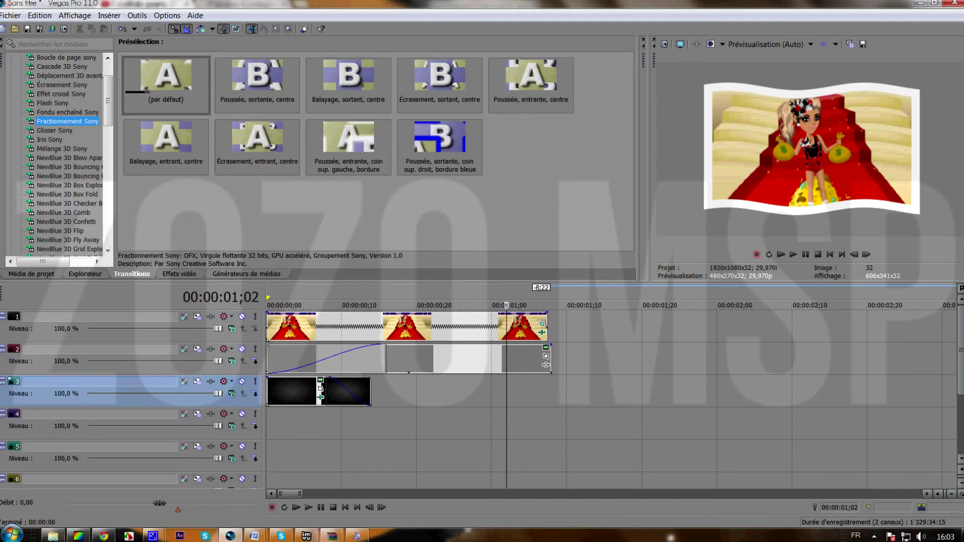
pyautogui.click(58, 103)
pyautogui.click(60, 94)
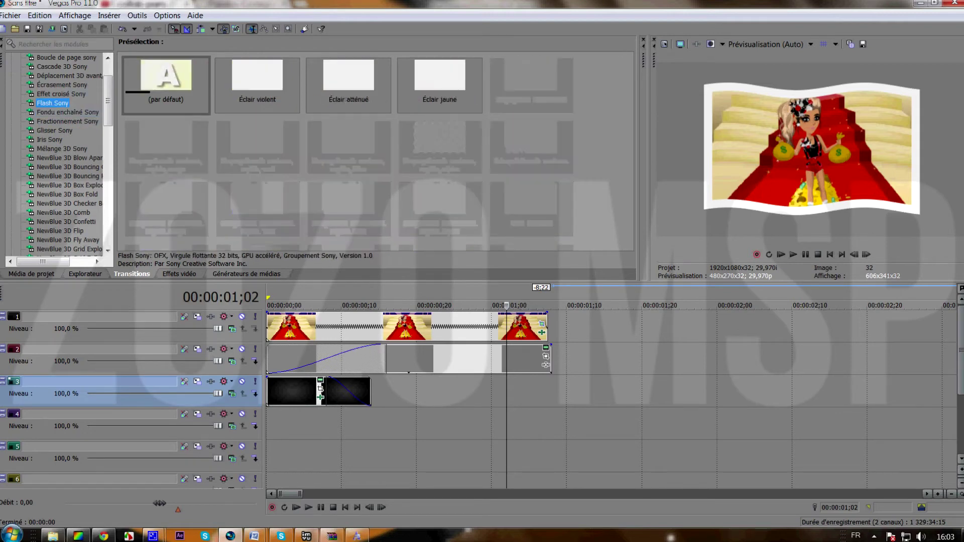
pyautogui.click(61, 84)
pyautogui.click(60, 75)
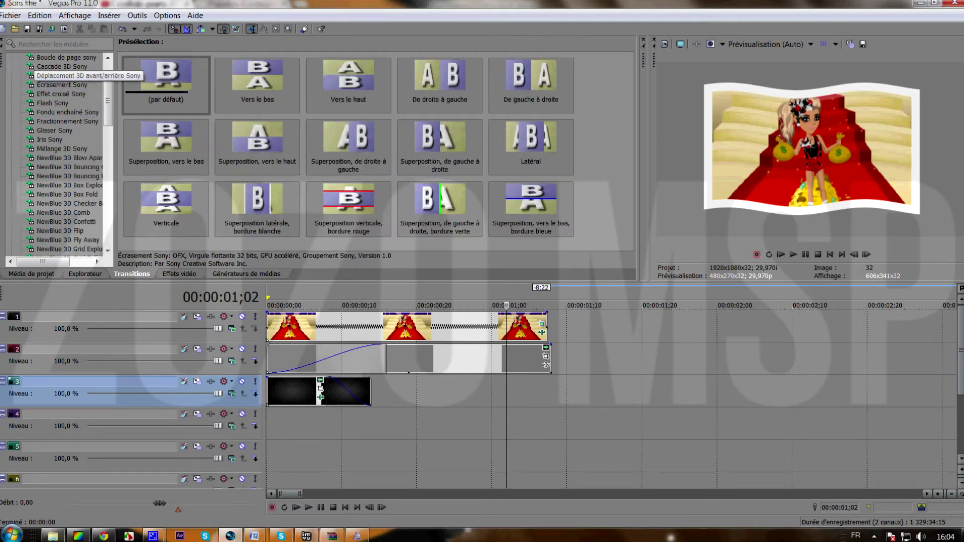
pyautogui.click(60, 66)
pyautogui.scroll(2, 60, 151)
pyautogui.click(60, 103)
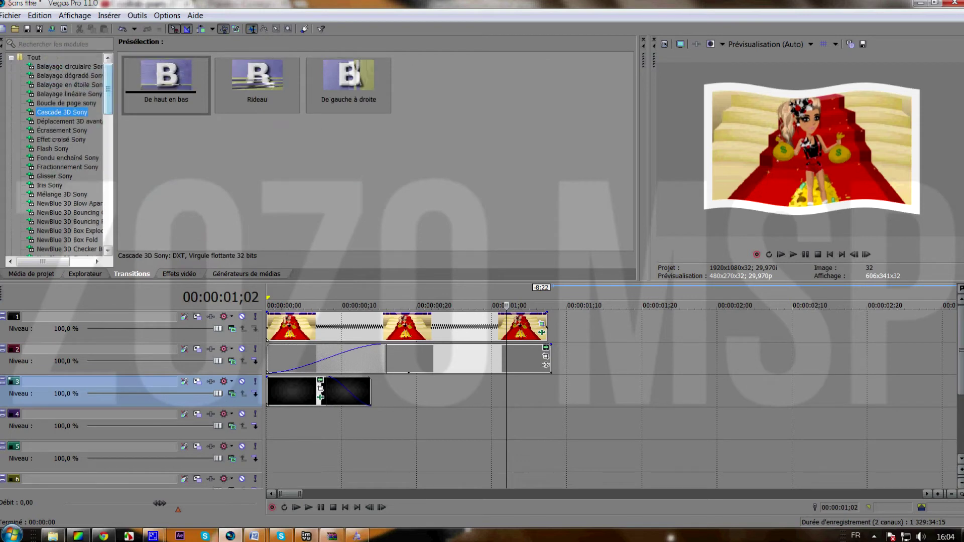
pyautogui.click(60, 94)
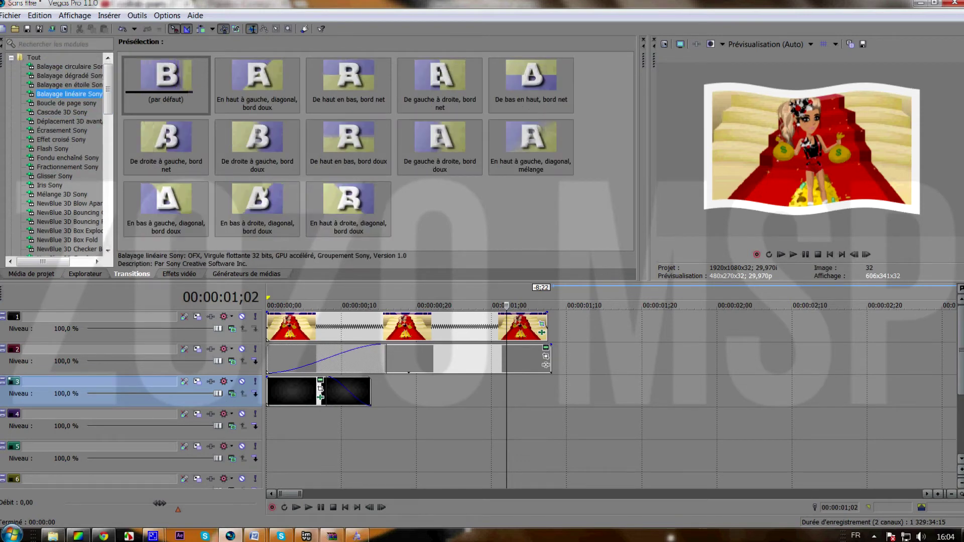
# Apply the "Rayons de soleil" preset of Balayage en étoile Sony to the fade-in of the grey clip on track 2
pyautogui.click(60, 84)
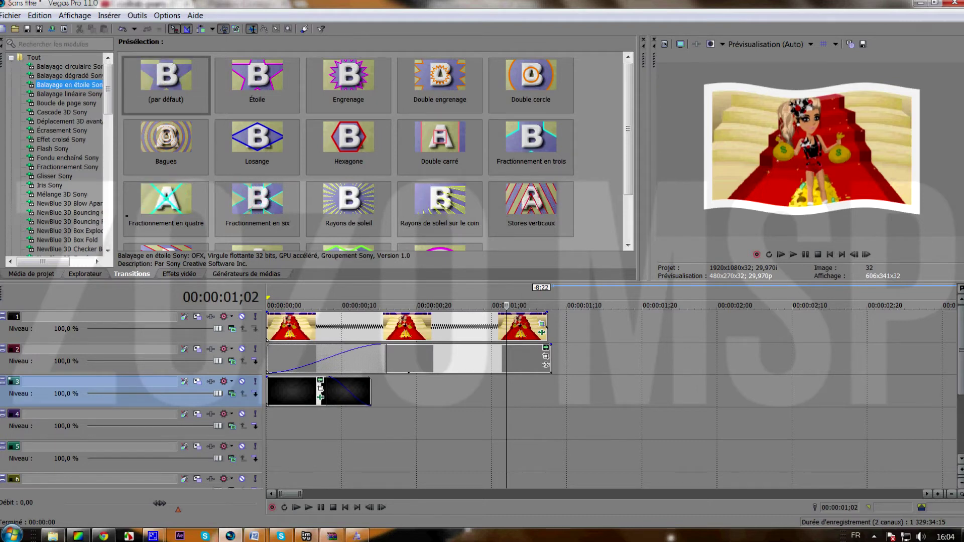
pyautogui.scroll(-1, 377, 151)
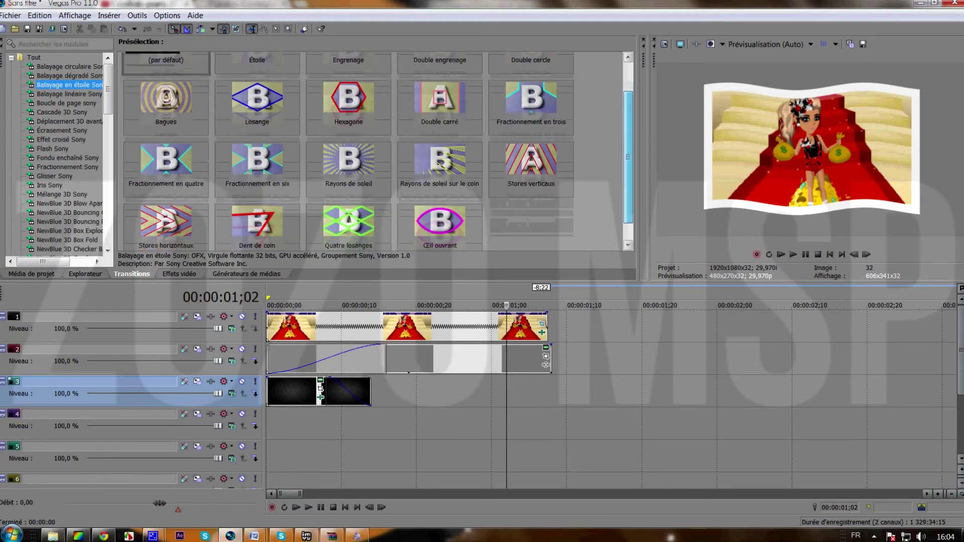
pyautogui.scroll(1, 348, 150)
pyautogui.click(349, 206)
pyautogui.moveTo(348, 206); pyautogui.dragTo(352, 359)
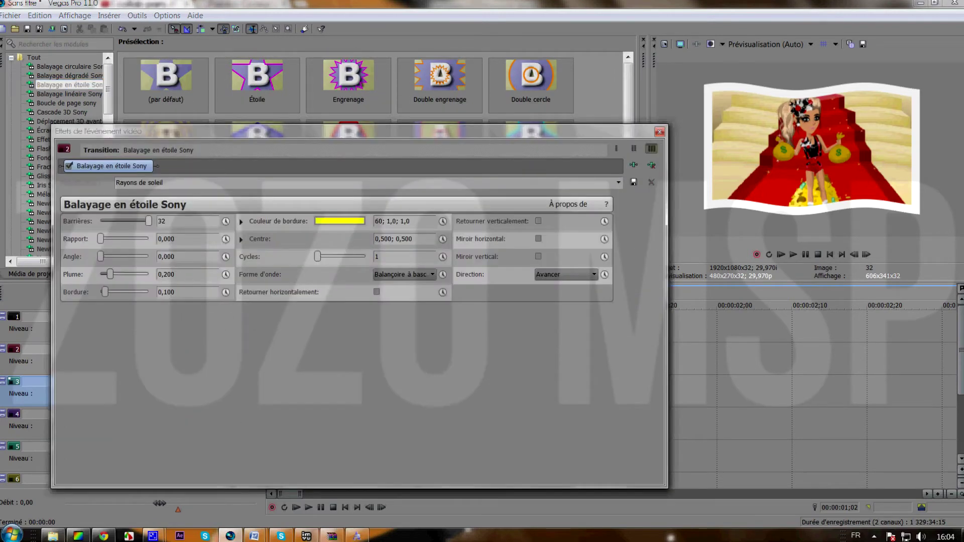
# Set the border colour of the star wipe transition to mid grey (0; 0,0; 0,5) and play back the result
pyautogui.click(241, 221)
pyautogui.click(275, 247)
pyautogui.moveTo(275, 247); pyautogui.dragTo(254, 290)
pyautogui.click(362, 340)
pyautogui.click(241, 221)
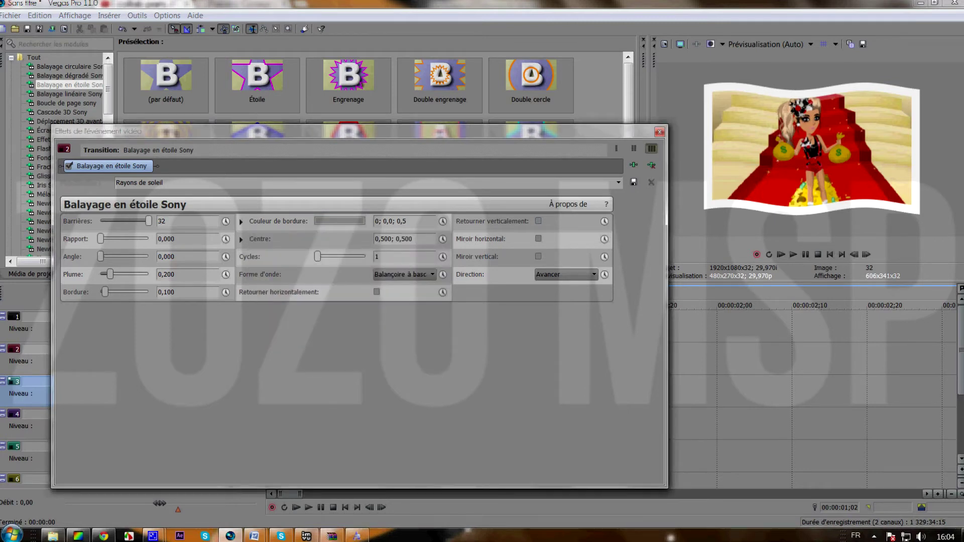
pyautogui.click(659, 132)
pyautogui.click(780, 254)
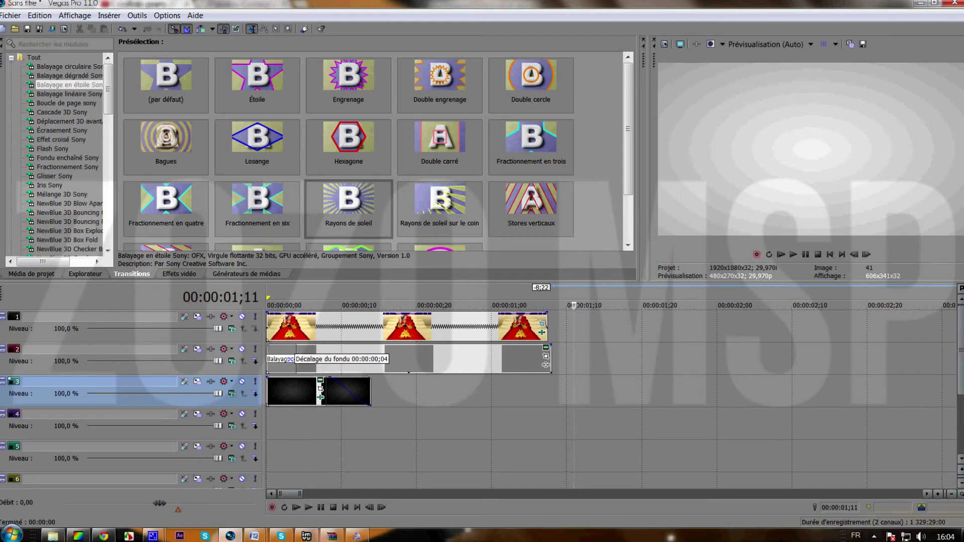
# Trim the start of the grey clip on track 2 by 0;05 and extend the track 1 picture to the grey clip's end
pyautogui.click(467, 358)
pyautogui.moveTo(267, 359); pyautogui.dragTo(304, 359)
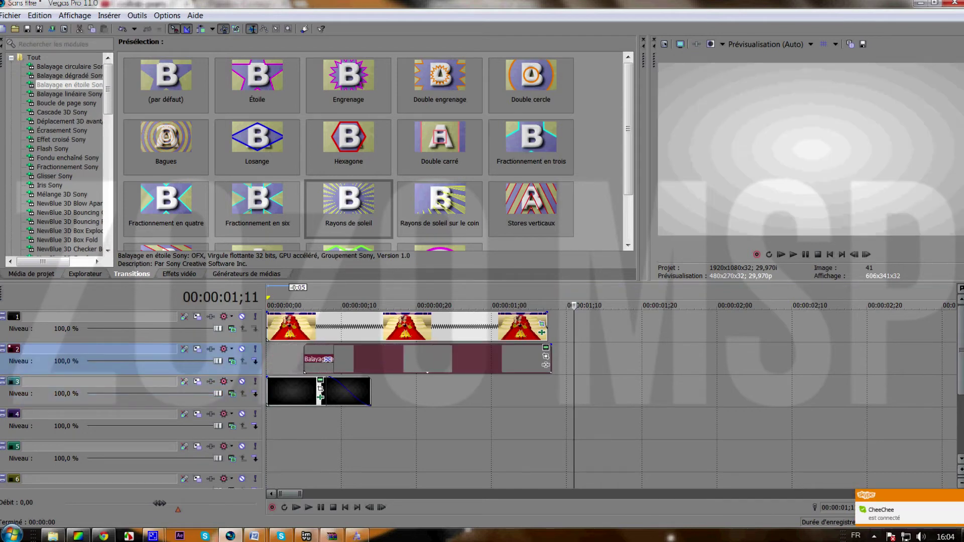
pyautogui.moveTo(551, 359)
pyautogui.mouseDown()
pyautogui.moveTo(379, 359)
pyautogui.moveTo(424, 359)
pyautogui.moveTo(356, 347)
pyautogui.moveTo(551, 359)
pyautogui.mouseUp()
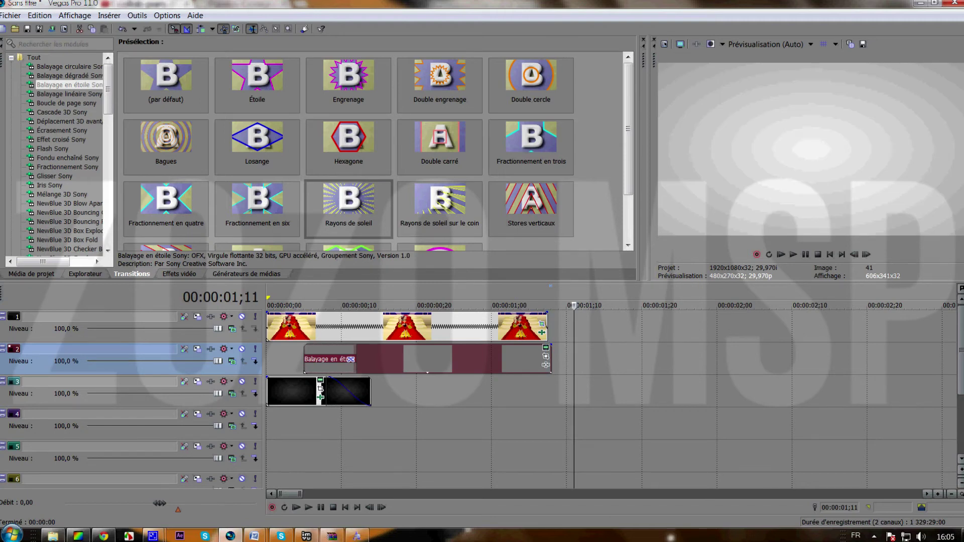
pyautogui.moveTo(547, 327); pyautogui.dragTo(550, 326)
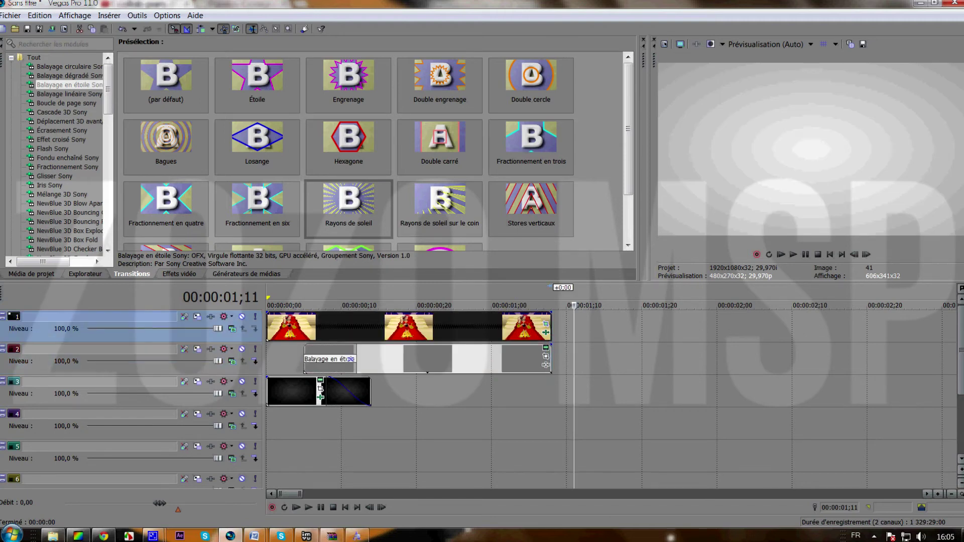
# Apply "Rayons de soleil" to the end of the grey clip on track 2 with a grey border colour, and play it back
pyautogui.moveTo(348, 206); pyautogui.dragTo(495, 359)
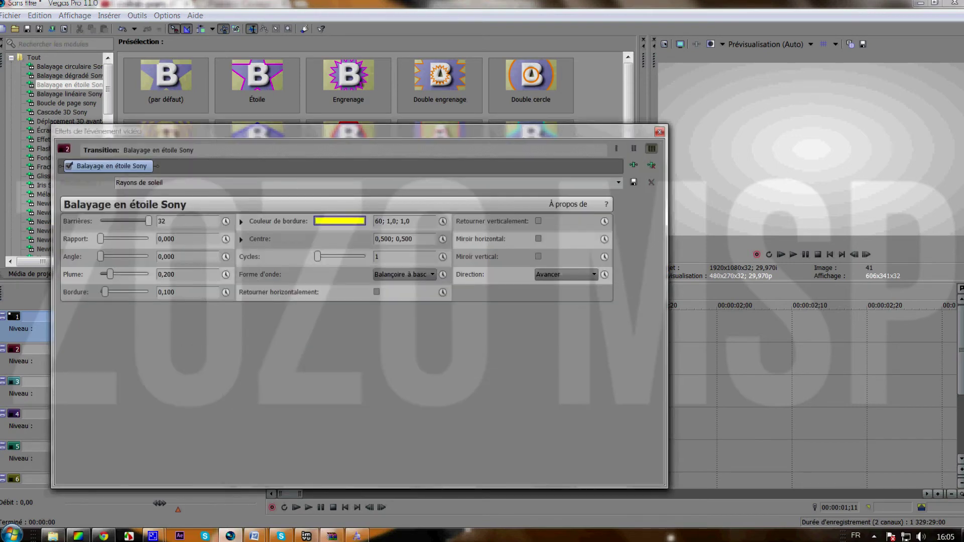
pyautogui.click(339, 221)
pyautogui.moveTo(201, 131); pyautogui.dragTo(519, 153)
pyautogui.click(658, 243)
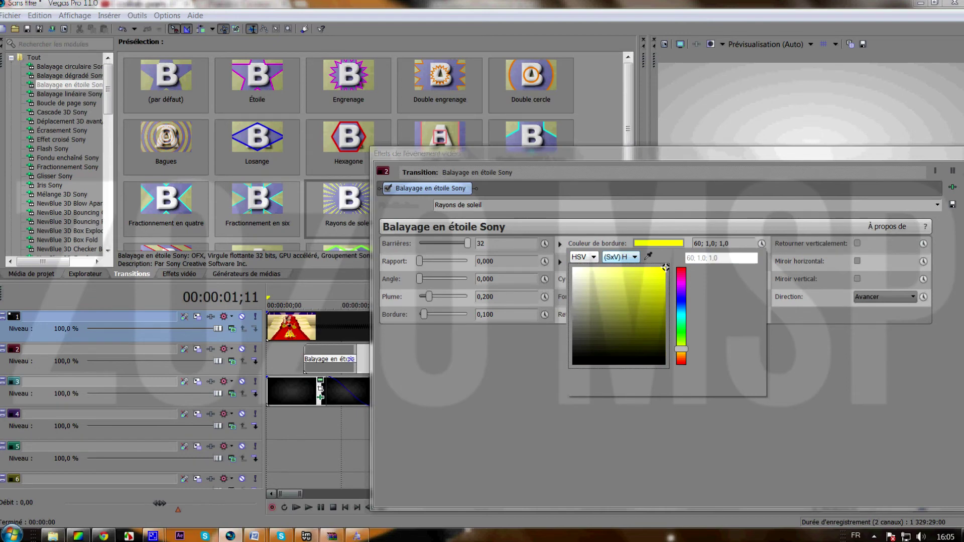
pyautogui.moveTo(681, 349); pyautogui.dragTo(681, 363)
pyautogui.click(573, 316)
pyautogui.moveTo(519, 153); pyautogui.dragTo(347, 166)
pyautogui.click(808, 166)
pyautogui.press('space')
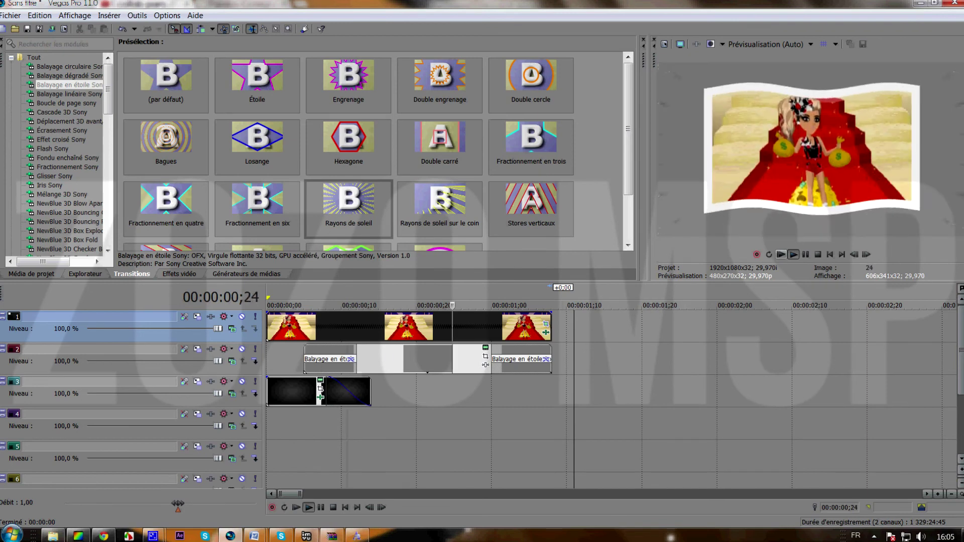
pyautogui.press('Return')
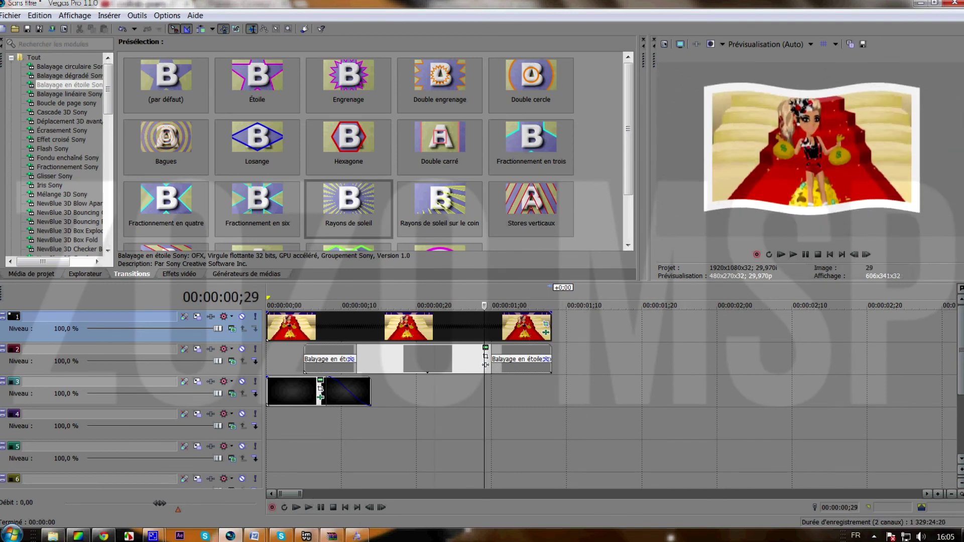
# Set the grey clip's opening star wipe to Barrières 2, Plume 0,000, Bordure 0,000 and Cycles 5
pyautogui.click(326, 358)
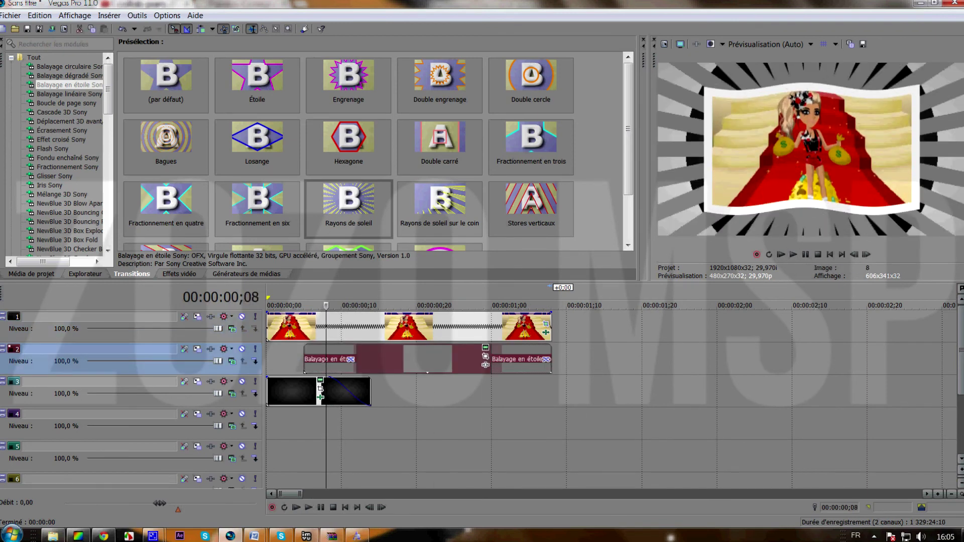
pyautogui.click(350, 359)
pyautogui.moveTo(296, 258); pyautogui.dragTo(248, 258)
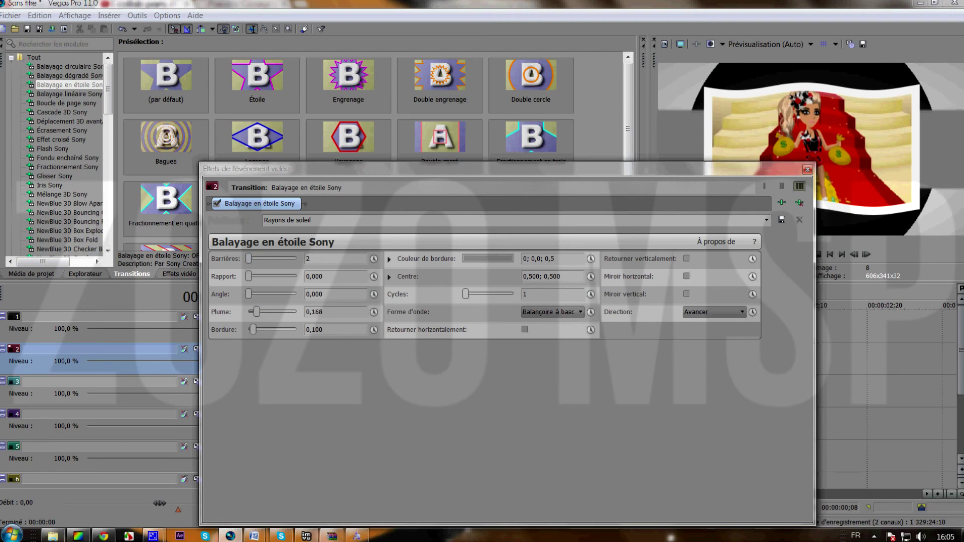
pyautogui.moveTo(253, 330); pyautogui.dragTo(248, 329)
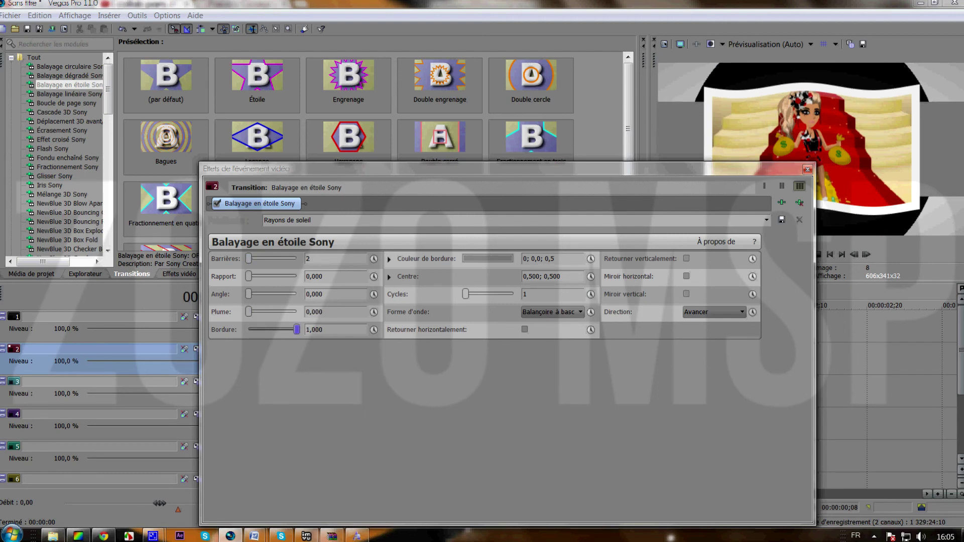
pyautogui.moveTo(476, 294); pyautogui.dragTo(513, 294)
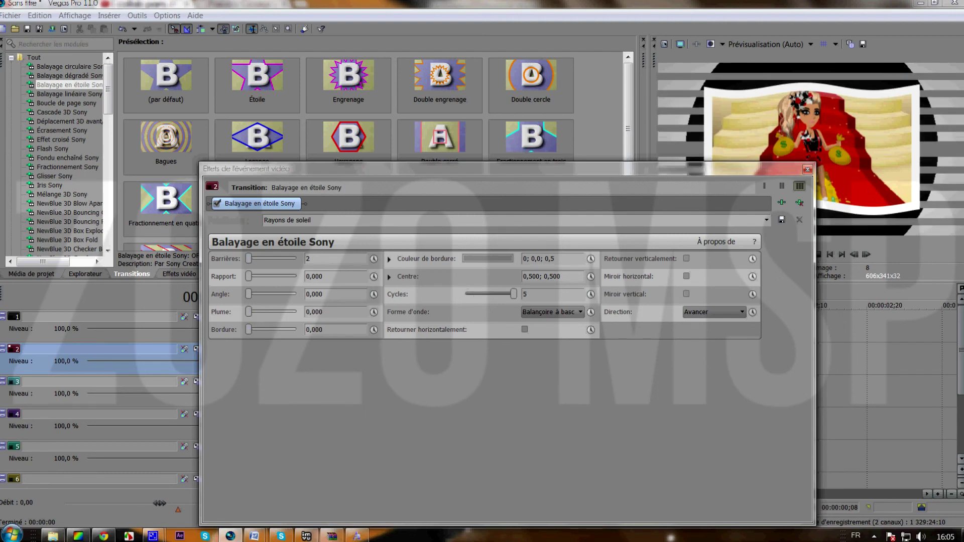
pyautogui.press('Escape')
# Play back the edited opening transition and check the closing transition at 1;01
pyautogui.press('space')
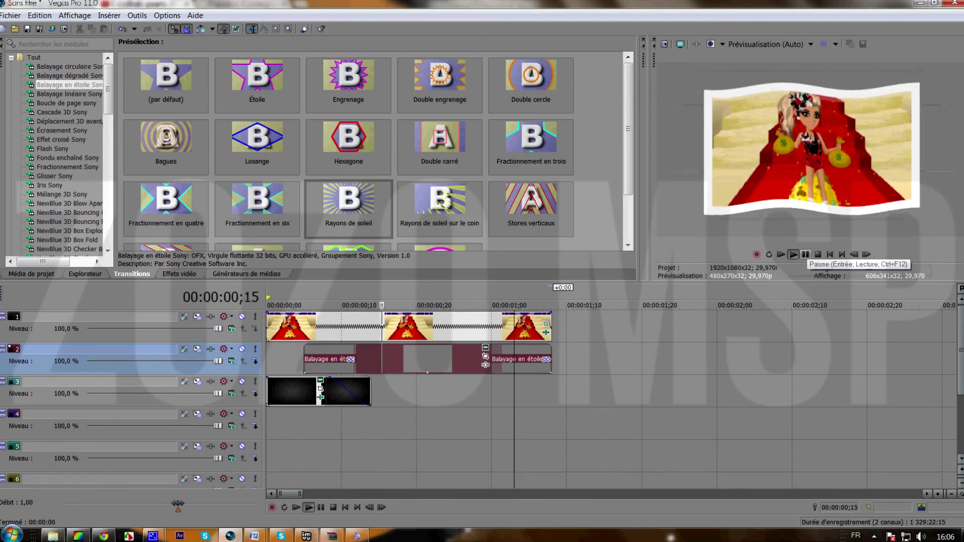
pyautogui.press('space')
pyautogui.click(498, 326)
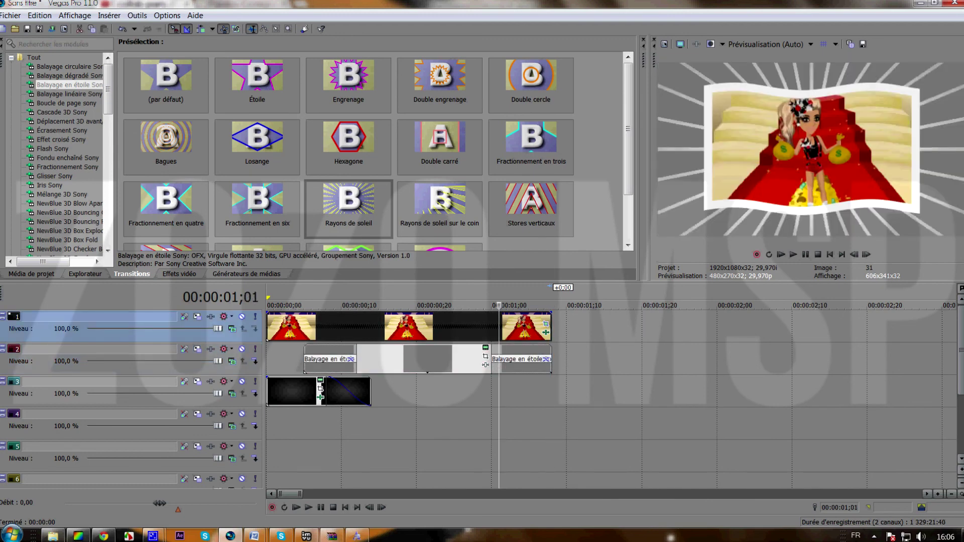
# Try to move the dark gradient clip from track 3 to track 4, and undo the move
pyautogui.moveTo(347, 391); pyautogui.dragTo(346, 424)
pyautogui.hotkey('ctrl', 'Home')
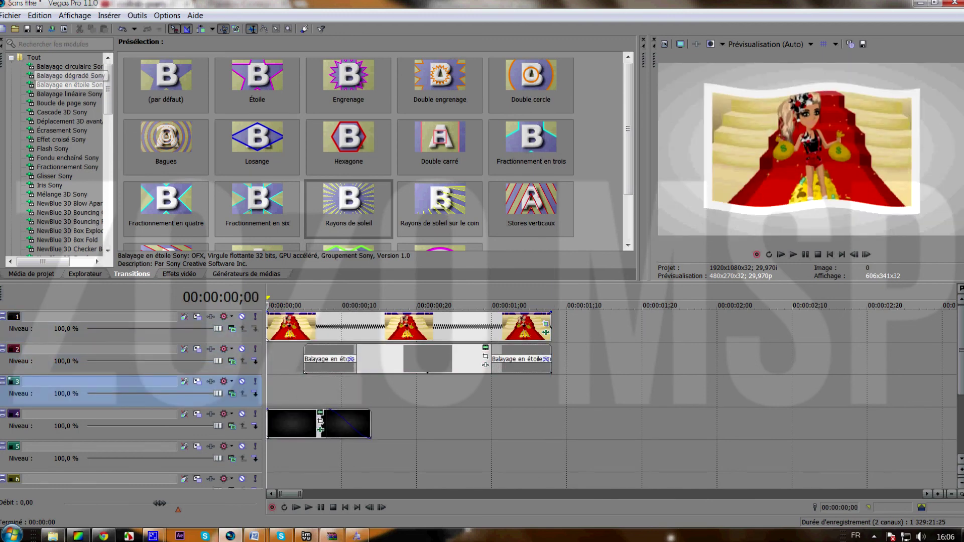
pyautogui.hotkey('ctrl', 'z')
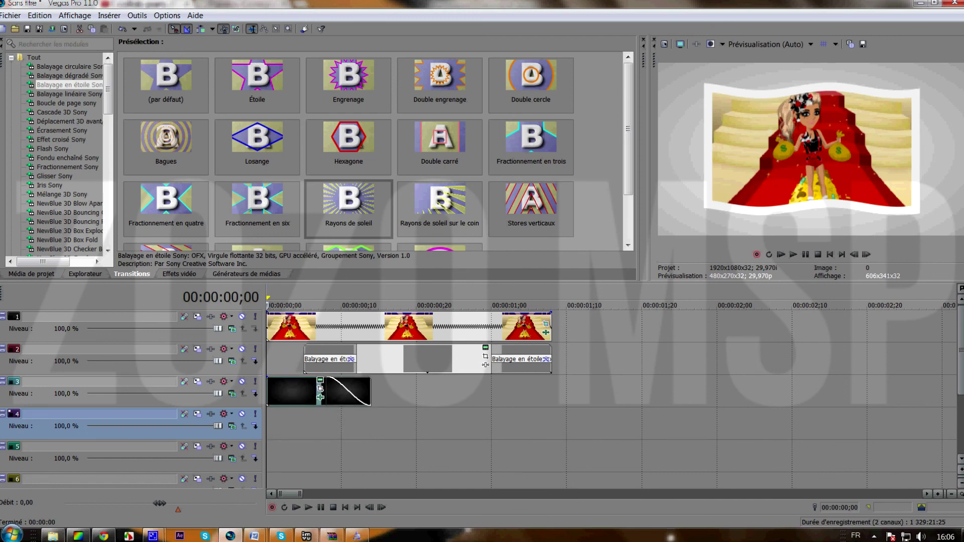
# Insert the picture "1-3 (4).PNG" at the start of track 4 and trim its end by 3;22 to match track 1
pyautogui.click(31, 273)
pyautogui.doubleClick(119, 73)
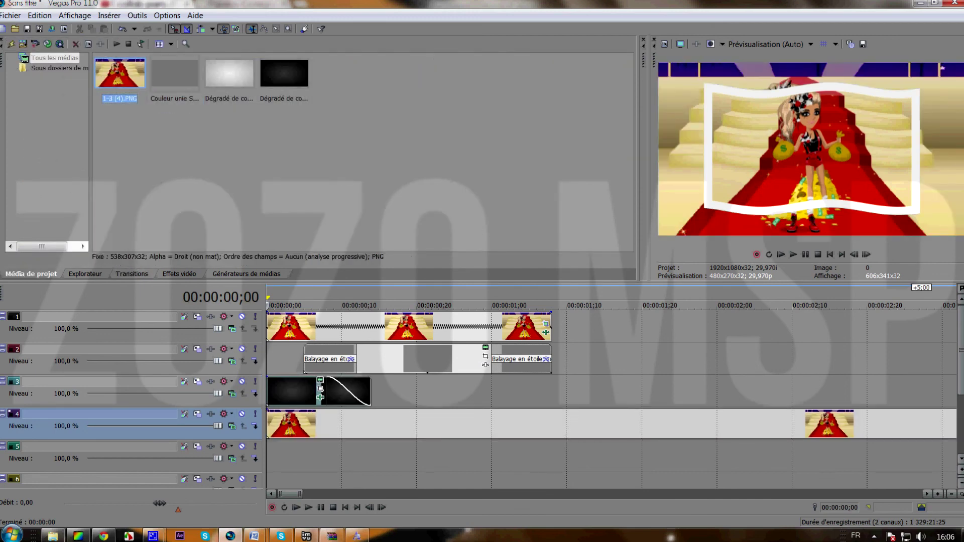
pyautogui.click(544, 424)
pyautogui.scroll(-5, 544, 424)
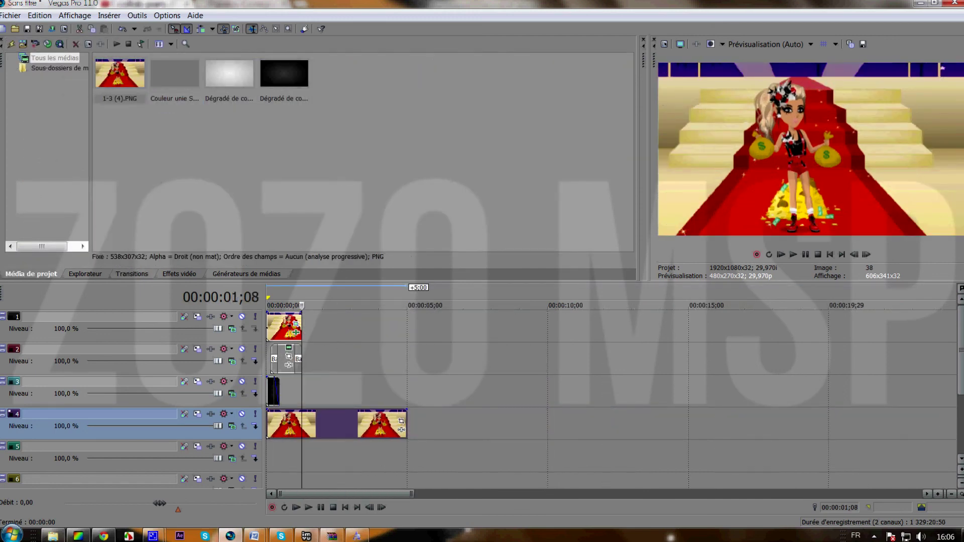
pyautogui.moveTo(407, 424); pyautogui.dragTo(301, 424)
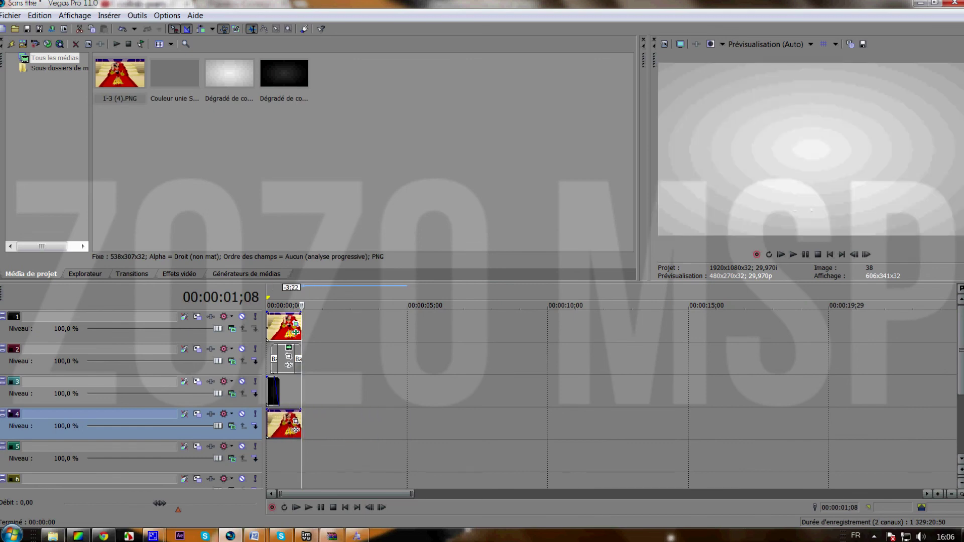
# Lower the opacity of the picture clip on track 4 to almost transparent while previewing the closing transition at 1;02
pyautogui.click(287, 306)
pyautogui.click(296, 425)
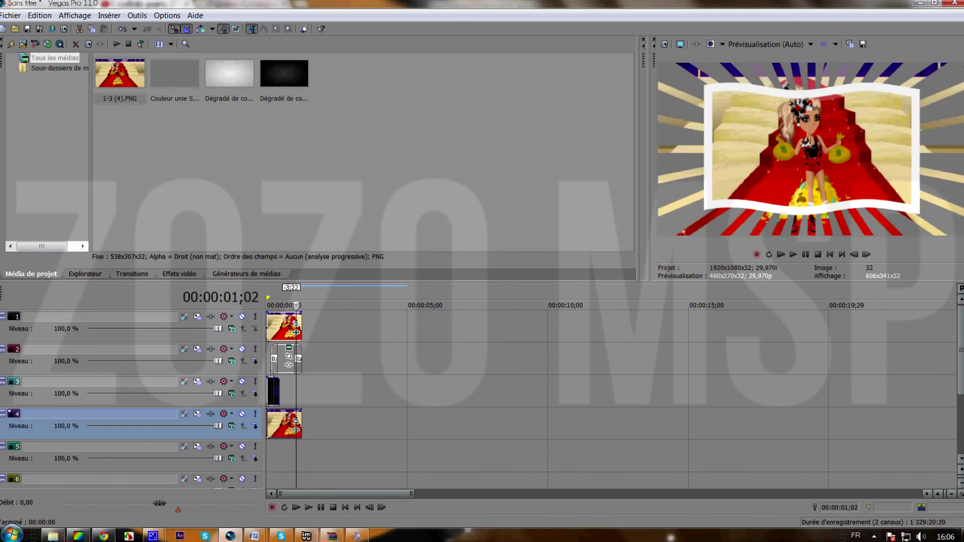
pyautogui.moveTo(296, 410); pyautogui.dragTo(290, 434)
# Apply the "Désaturation" preset of Codage TSL Sony to the picture on track 4 and play back the project
pyautogui.click(179, 273)
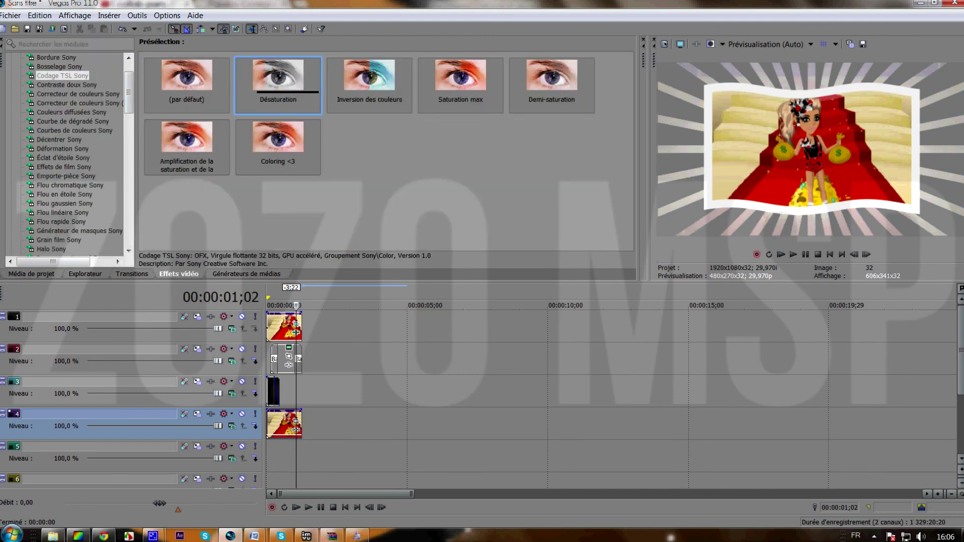
pyautogui.moveTo(277, 85); pyautogui.dragTo(284, 425)
pyautogui.click(807, 169)
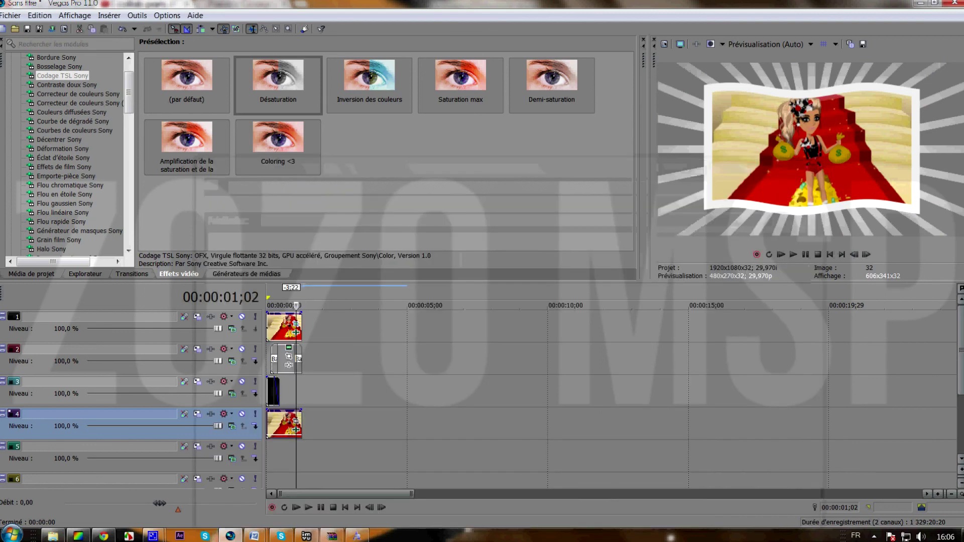
pyautogui.click(793, 254)
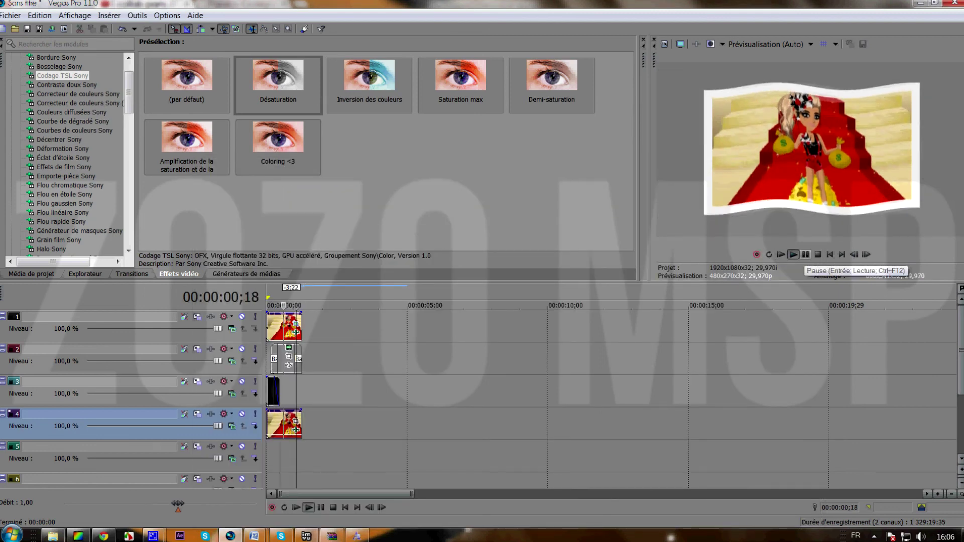